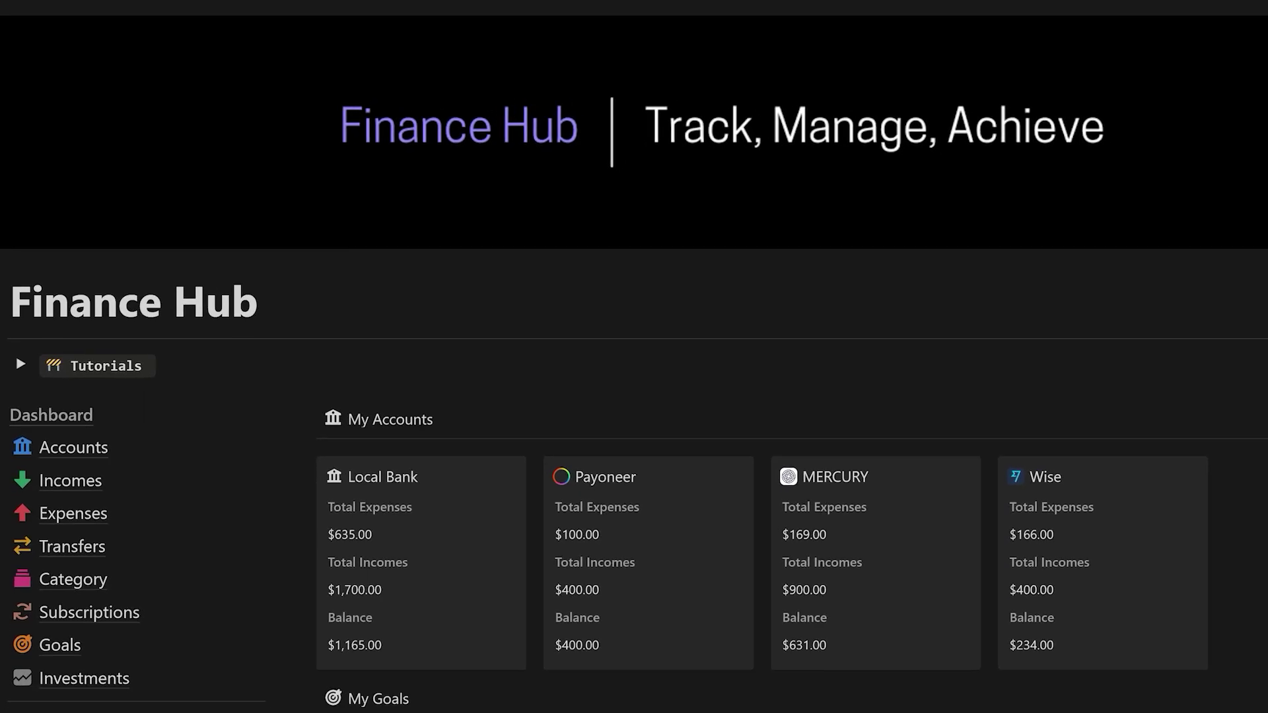
- Scroll through the Finance Hub's Incomes, Expenses and Transfers tables
{"action": "scroll", "coordinate": [633, 396], "scroll_direction": "down", "scroll_amount": 8}
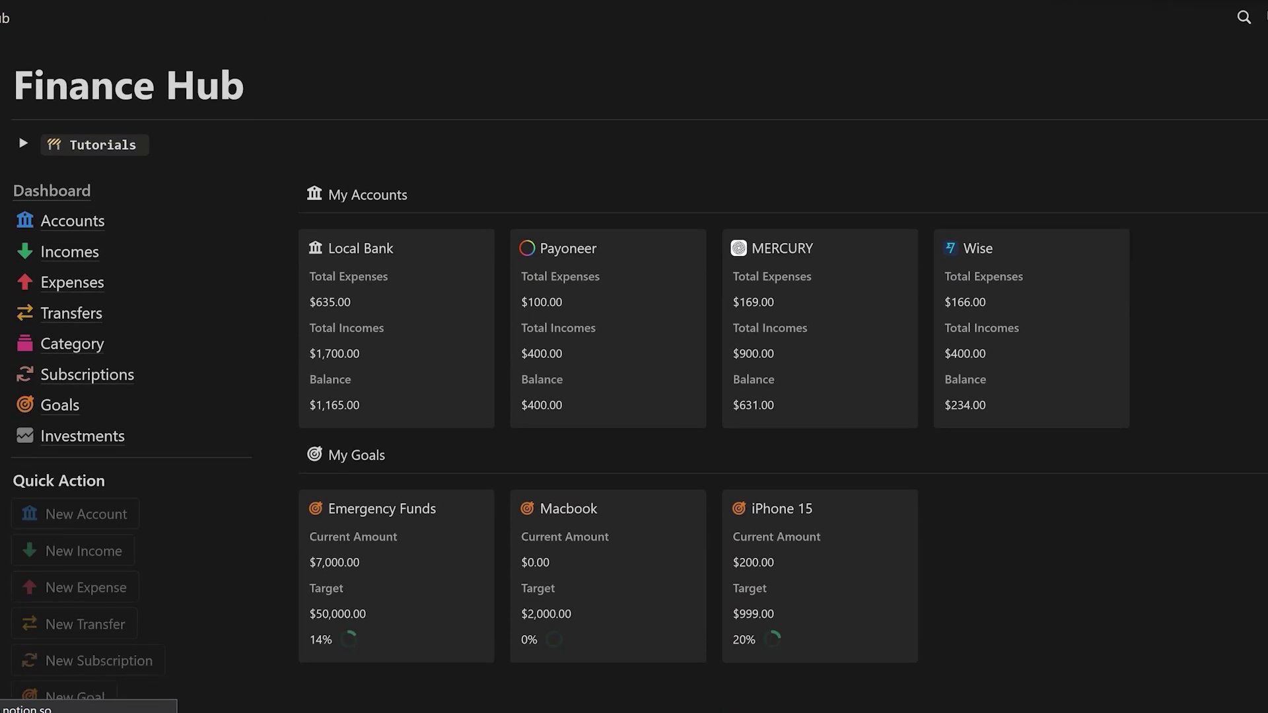
{"action": "scroll", "coordinate": [633, 396], "scroll_direction": "down", "scroll_amount": 9}
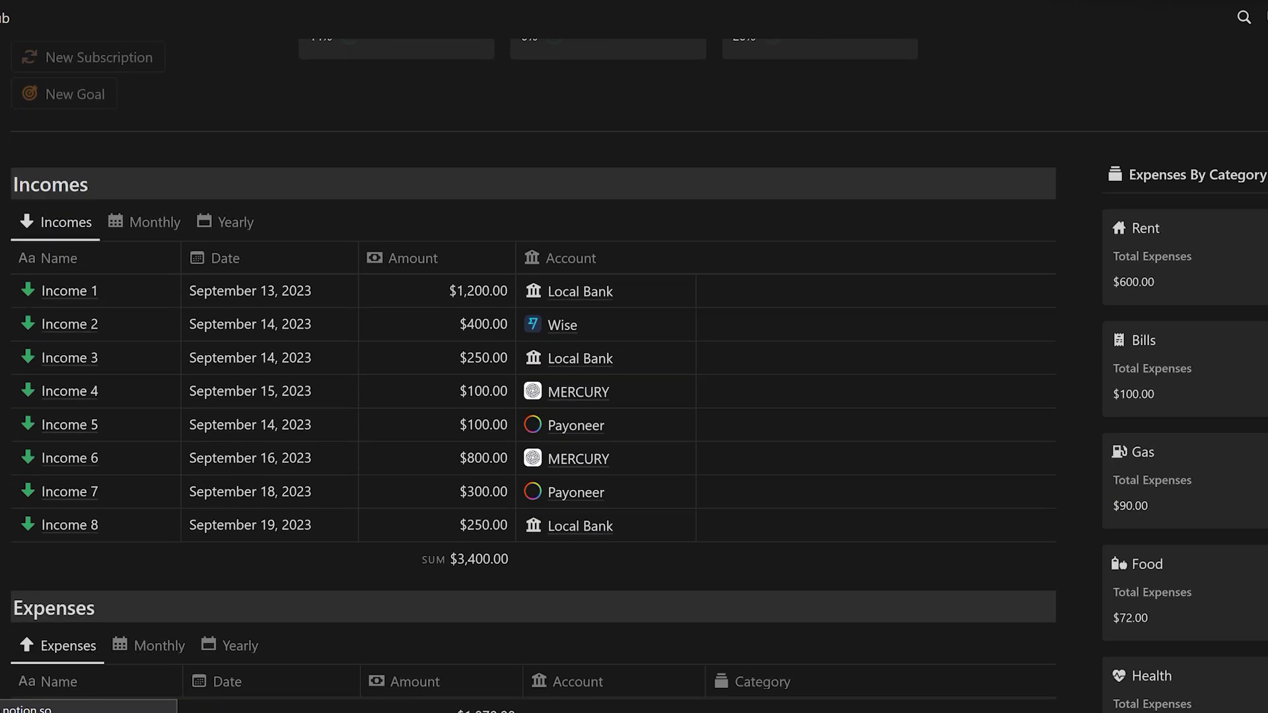
{"action": "scroll", "coordinate": [634, 396], "scroll_direction": "down", "scroll_amount": 9}
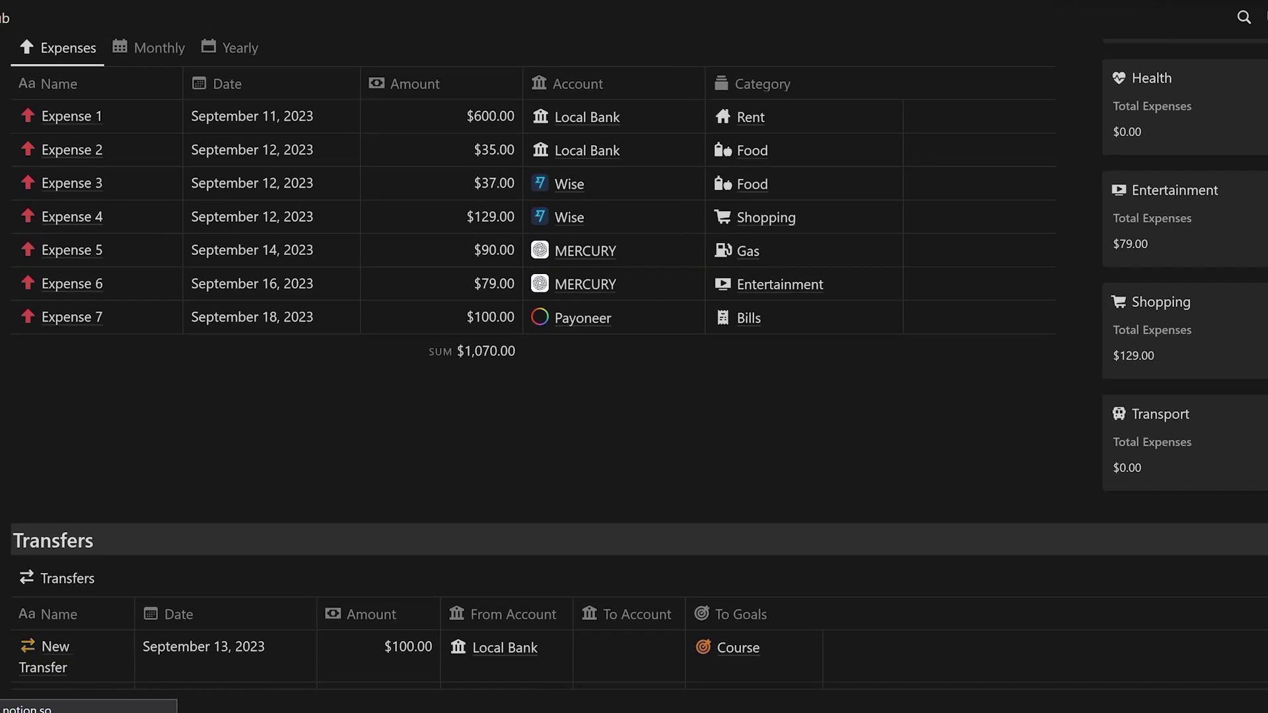
{"action": "scroll", "coordinate": [634, 396], "scroll_direction": "down", "scroll_amount": 7}
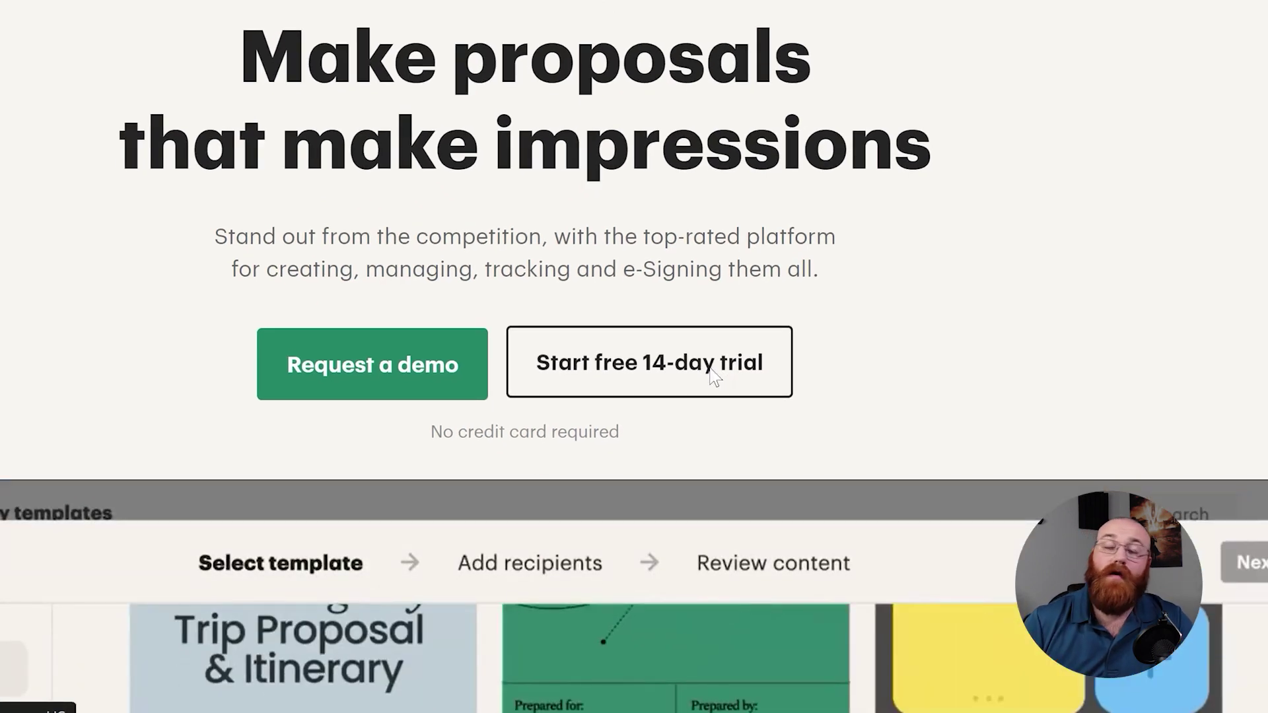
- Start the free 14-day trial signup and fill in the account form's name fields
{"action": "left_click", "coordinate": [712, 373]}
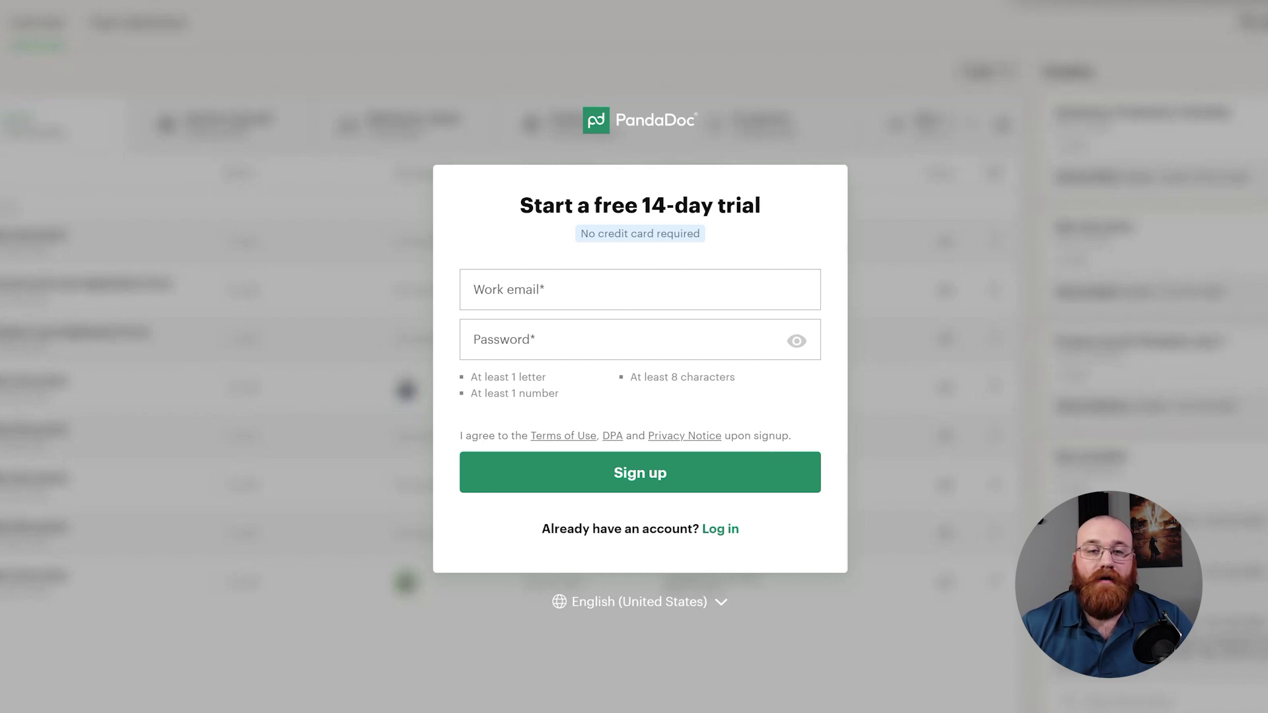
{"action": "left_click", "coordinate": [1034, 471]}
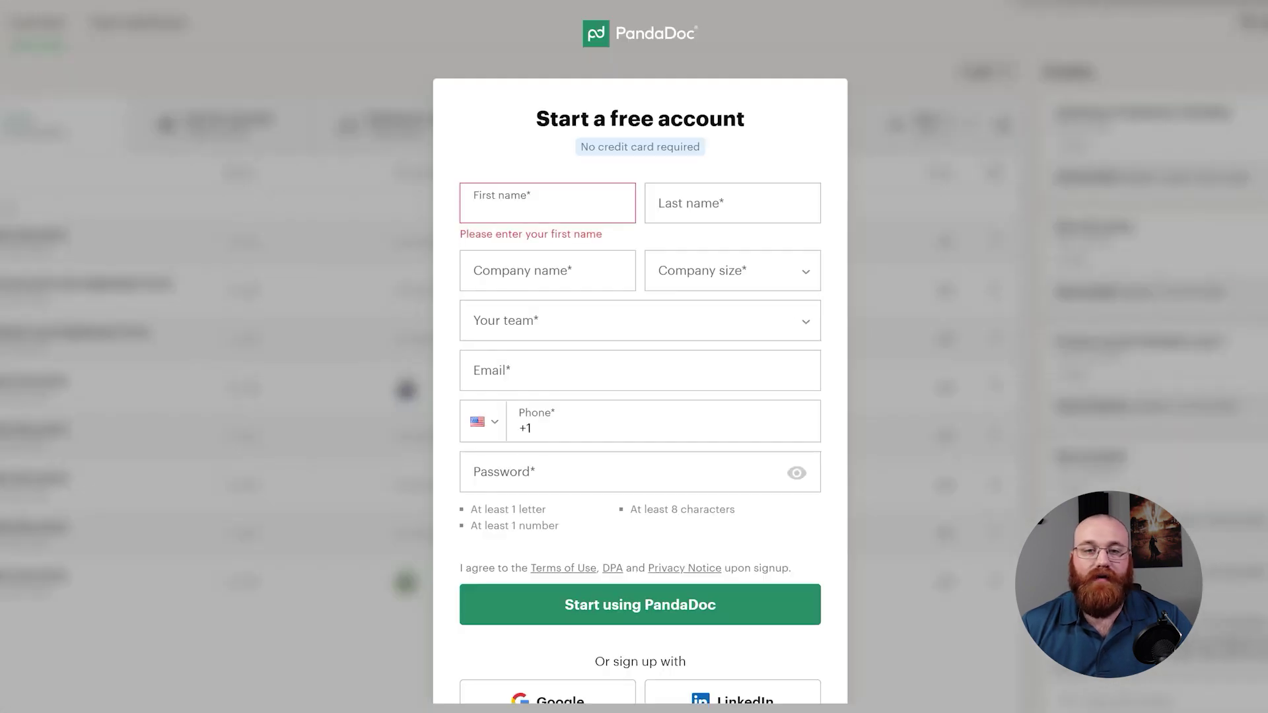
{"action": "type", "text": "d"}
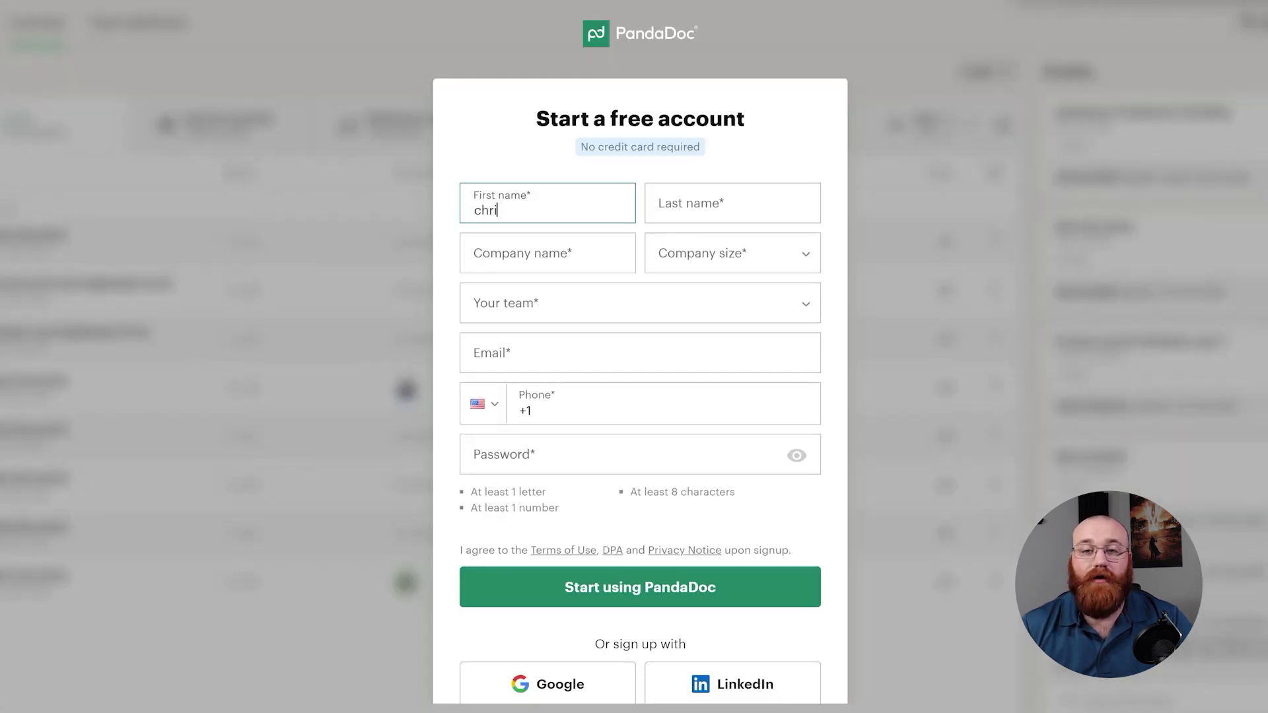
{"action": "left_click", "coordinate": [732, 210]}
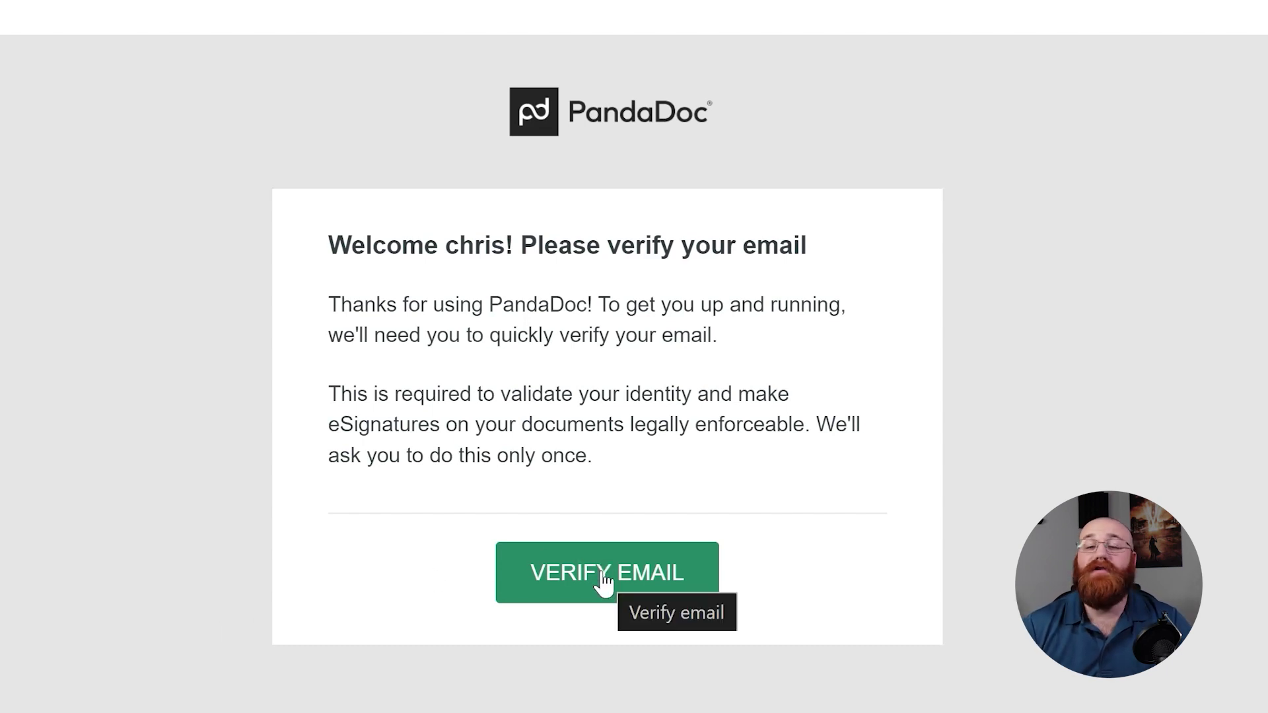
- Confirm the new account's email address using the VERIFY EMAIL button in the welcome email
{"action": "left_click", "coordinate": [603, 578]}
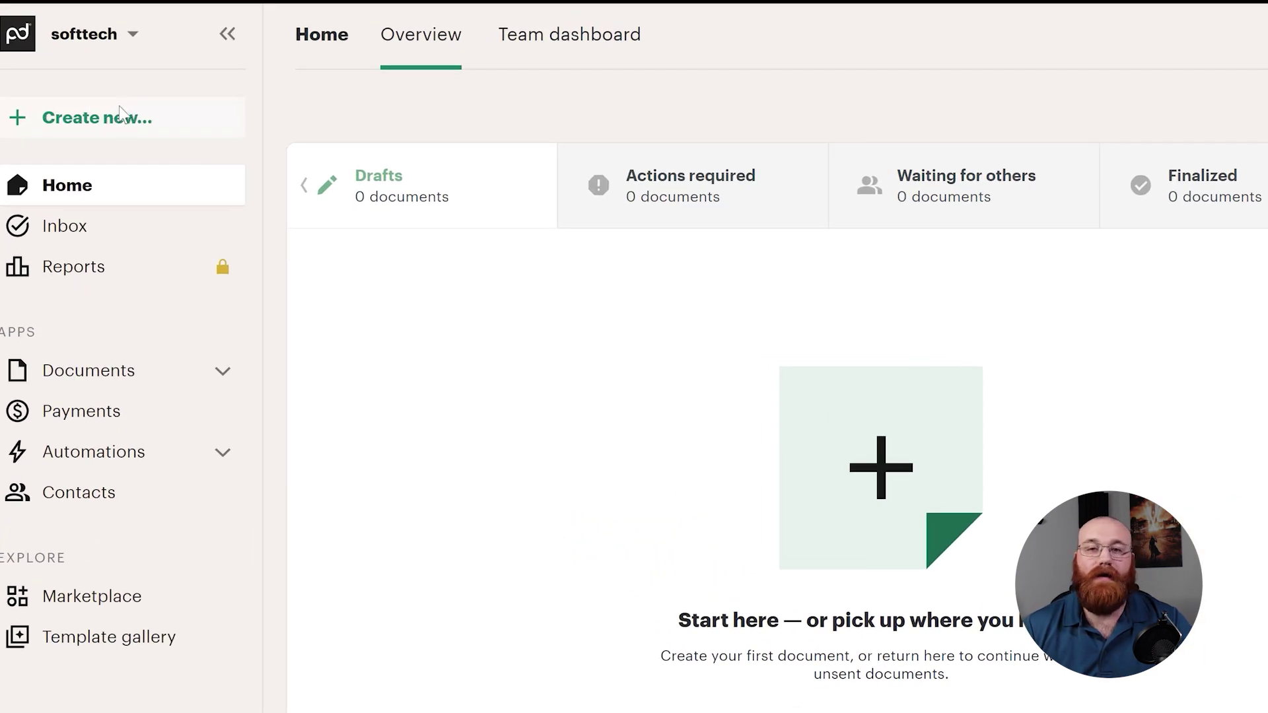
{"action": "left_click", "coordinate": [120, 116]}
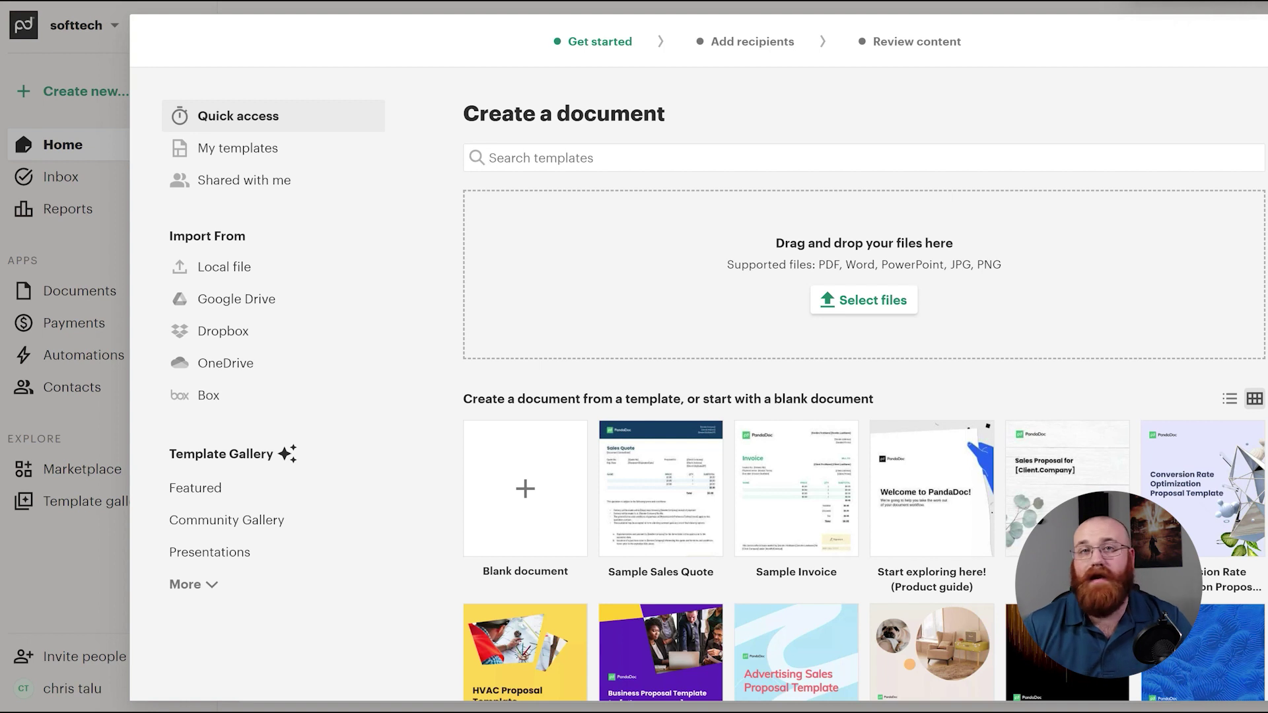
{"action": "left_click", "coordinate": [103, 162]}
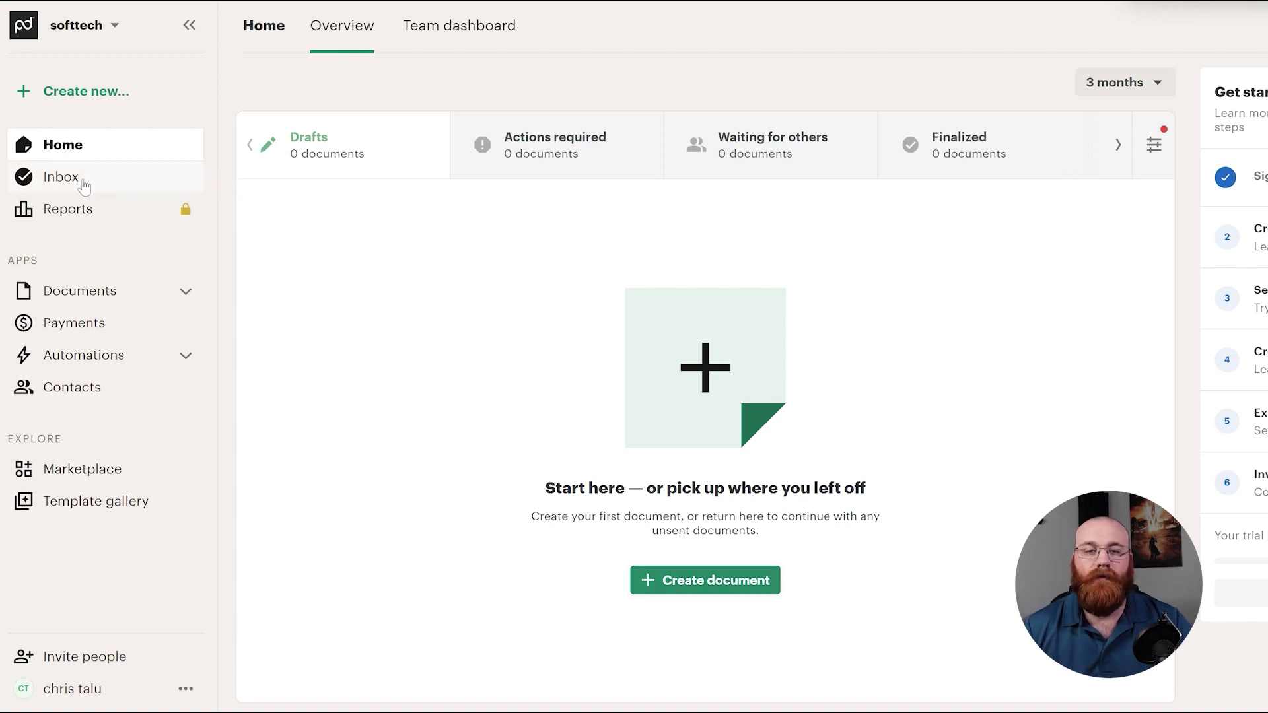
- Look at the Inbox, then start the free Advanced Reporting trial from Reports
{"action": "left_click", "coordinate": [73, 176]}
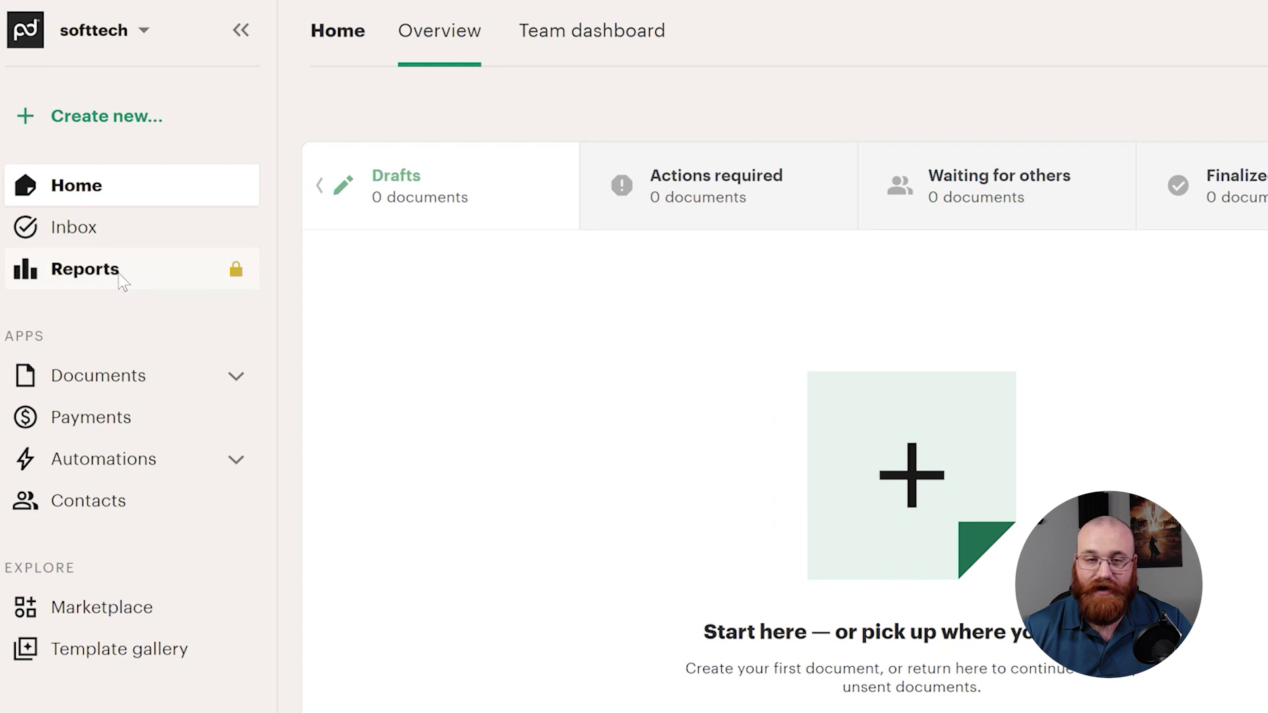
{"action": "left_click", "coordinate": [96, 221]}
{"action": "left_click", "coordinate": [760, 575]}
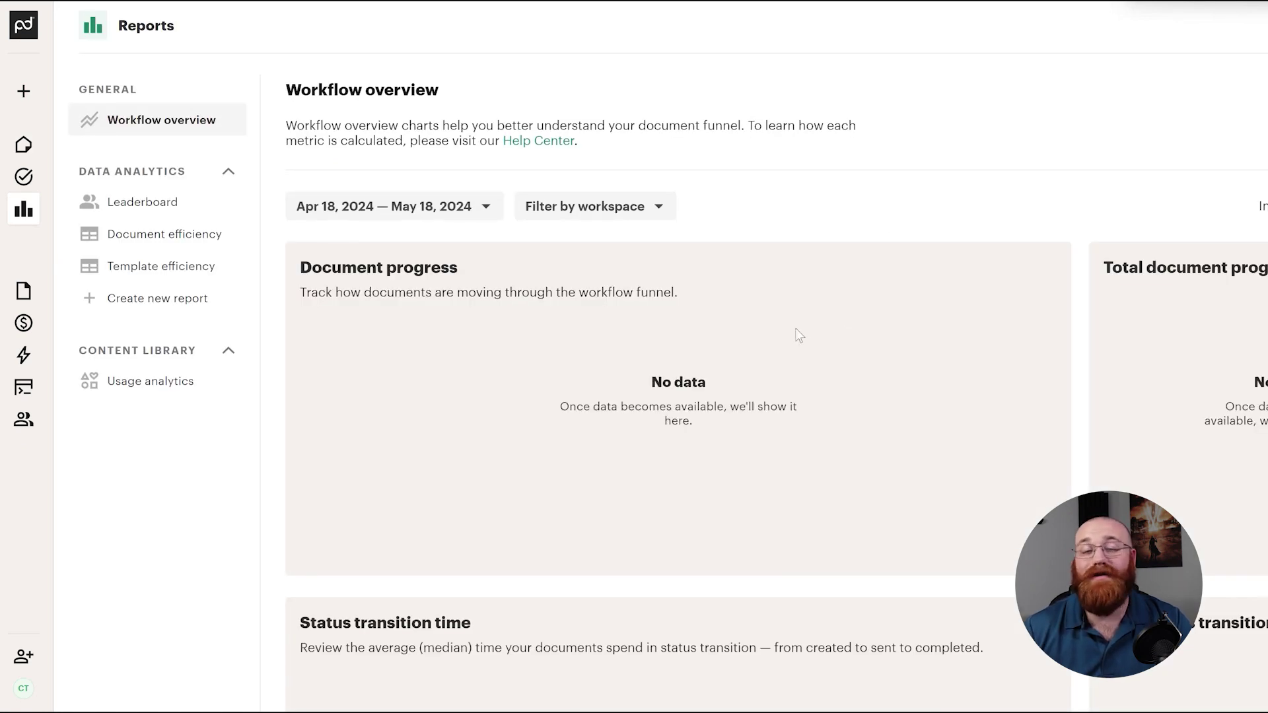
- Scroll through the Reports page, then view the empty Documents list
{"action": "scroll", "coordinate": [799, 335], "scroll_direction": "down", "scroll_amount": 4}
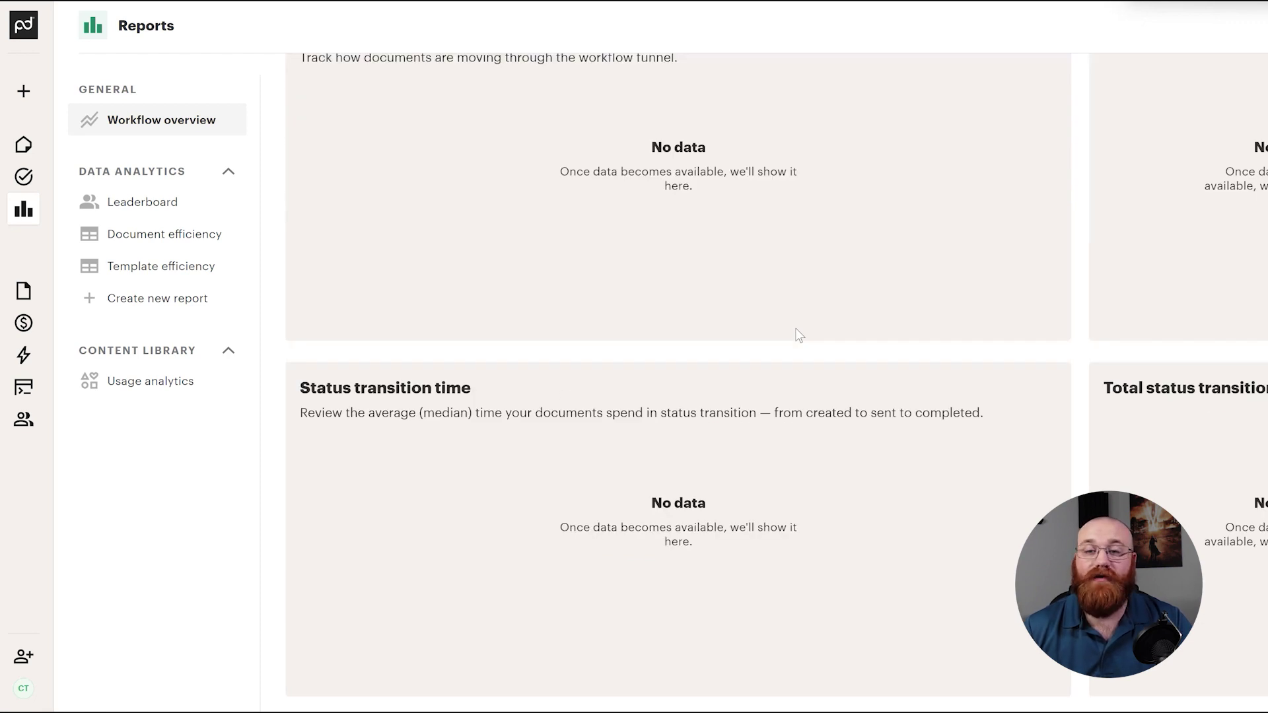
{"action": "scroll", "coordinate": [799, 335], "scroll_direction": "up", "scroll_amount": 4}
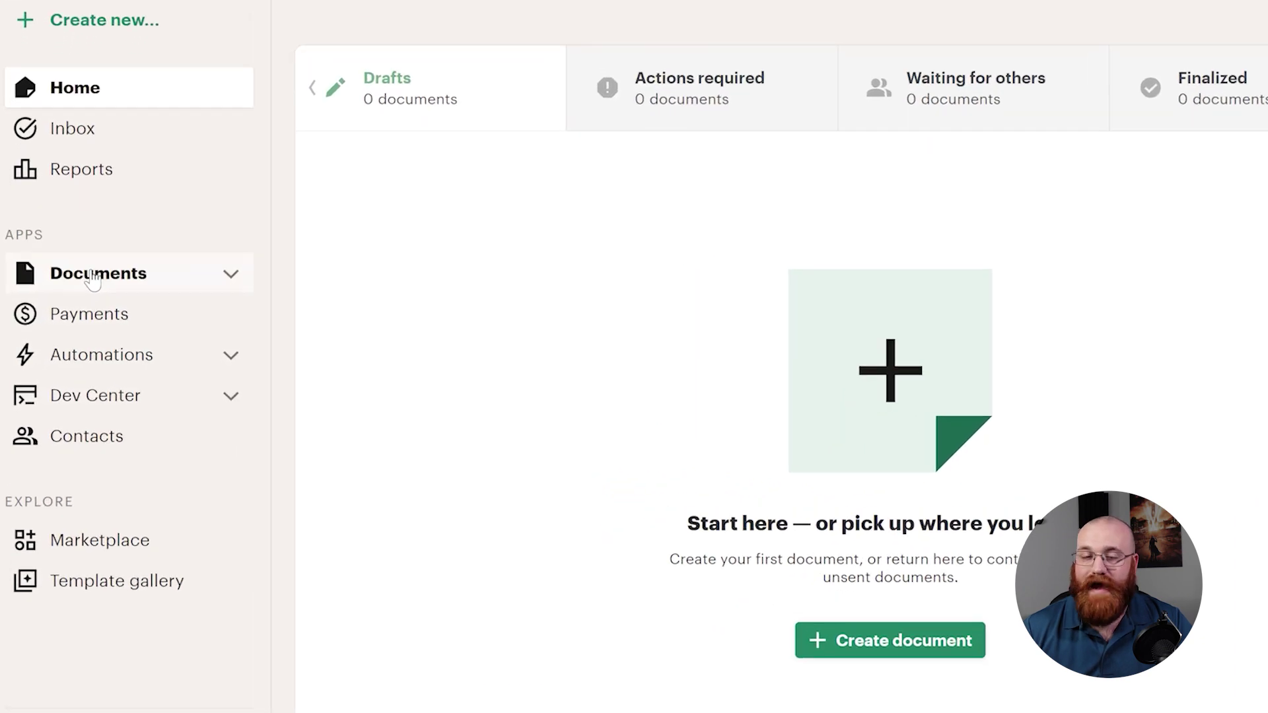
{"action": "left_click", "coordinate": [79, 289]}
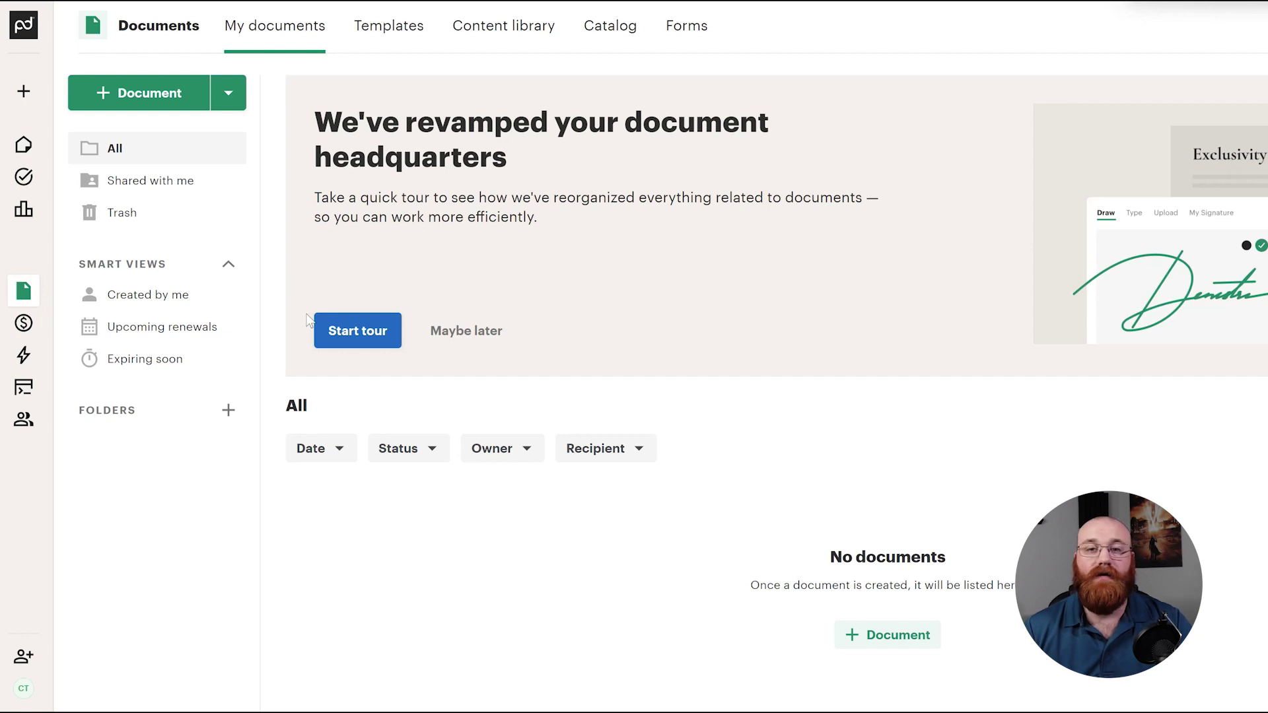
{"action": "mouse_move", "coordinate": [56, 297]}
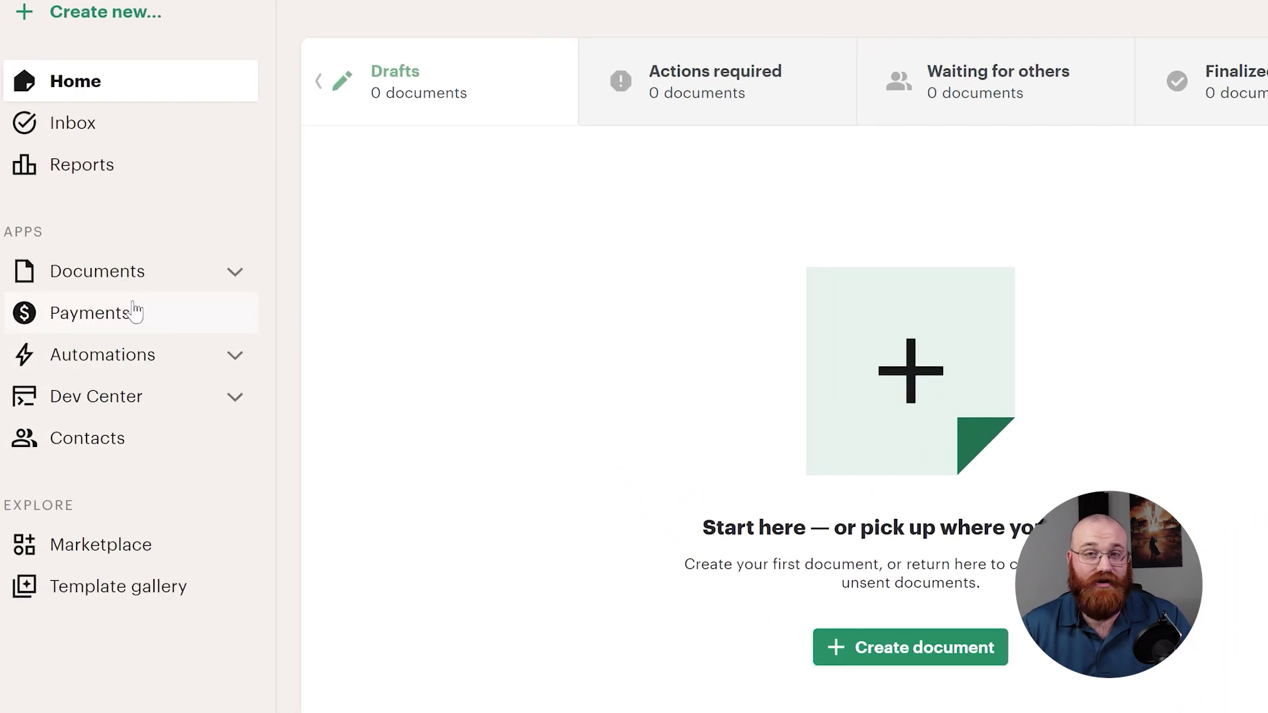
- Look over the Payments and Automations pages
{"action": "left_click", "coordinate": [134, 311]}
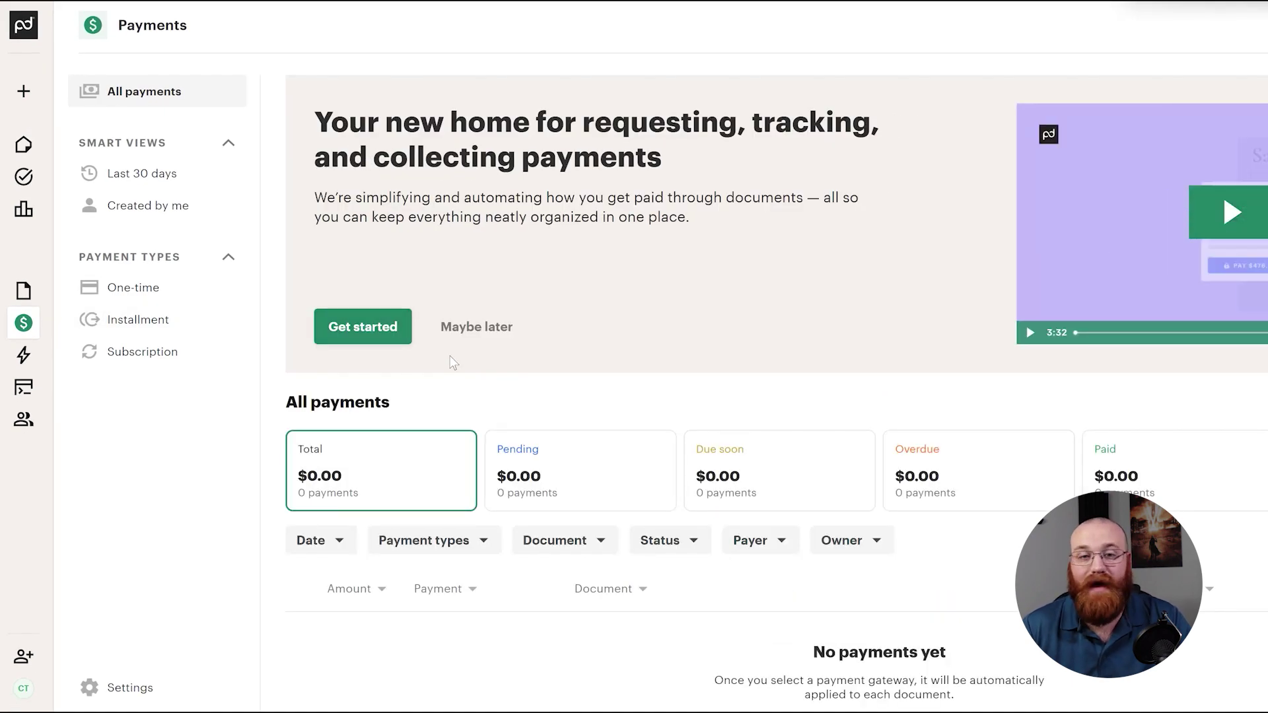
{"action": "scroll", "coordinate": [453, 362], "scroll_direction": "down", "scroll_amount": 1}
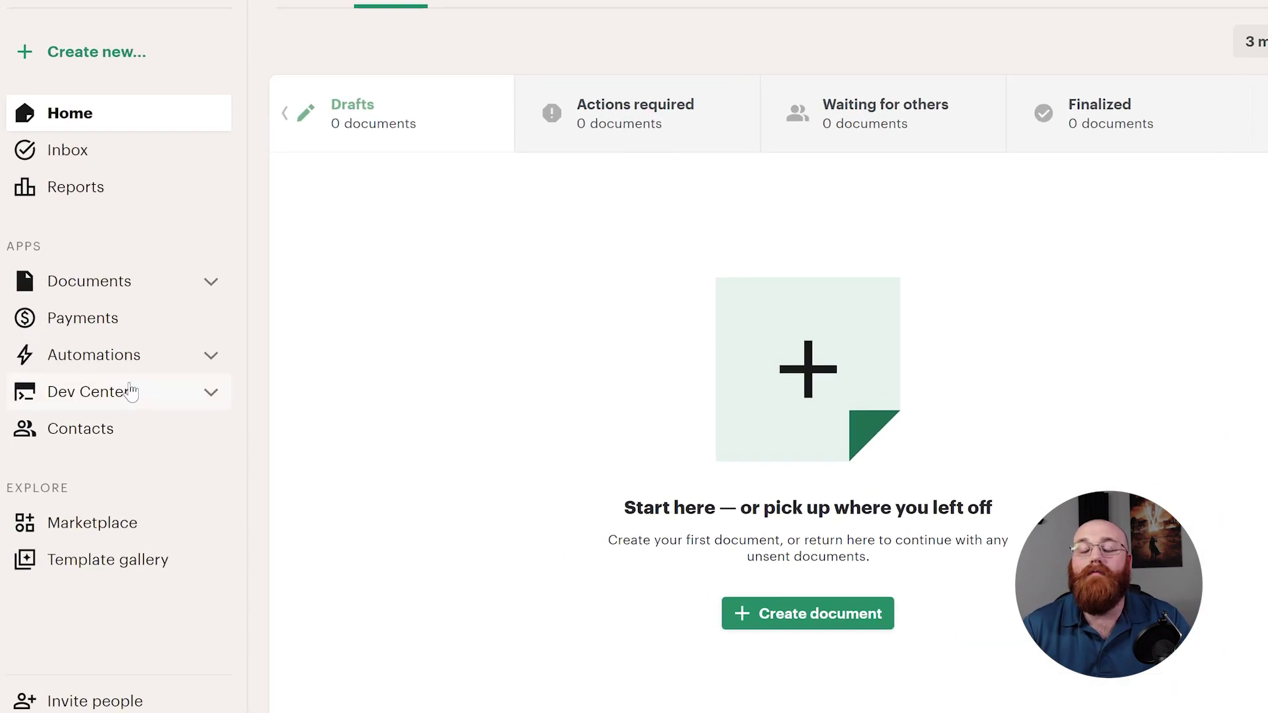
{"action": "left_click", "coordinate": [125, 357]}
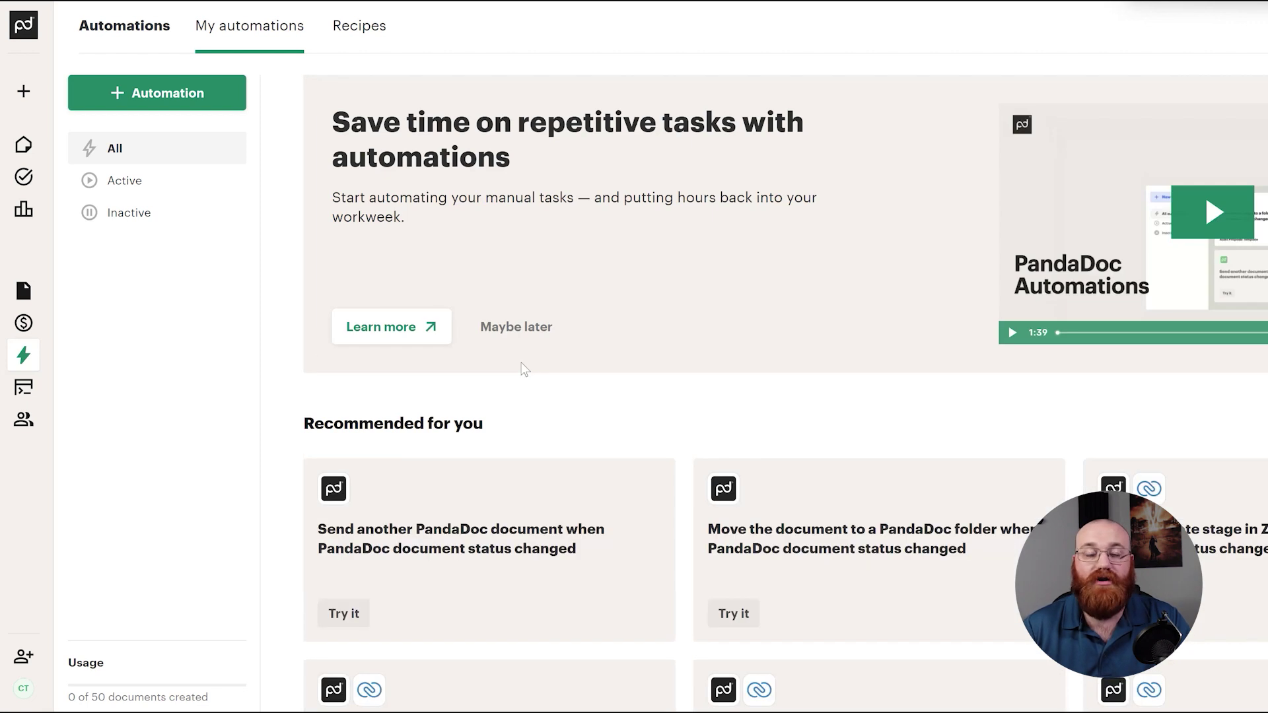
{"action": "scroll", "coordinate": [524, 368], "scroll_direction": "down", "scroll_amount": 1}
{"action": "scroll", "coordinate": [520, 365], "scroll_direction": "up", "scroll_amount": 1}
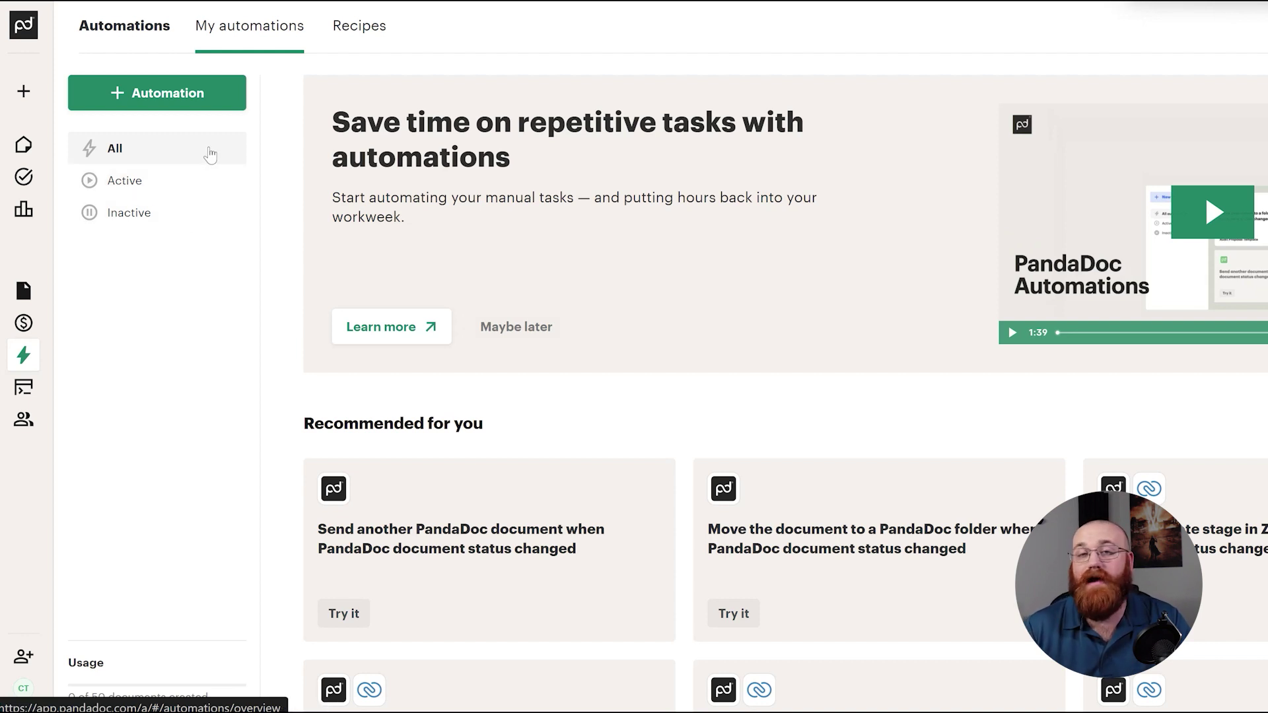
- Filter automations to Active only, then start a new contact from Contacts
{"action": "left_click", "coordinate": [193, 177]}
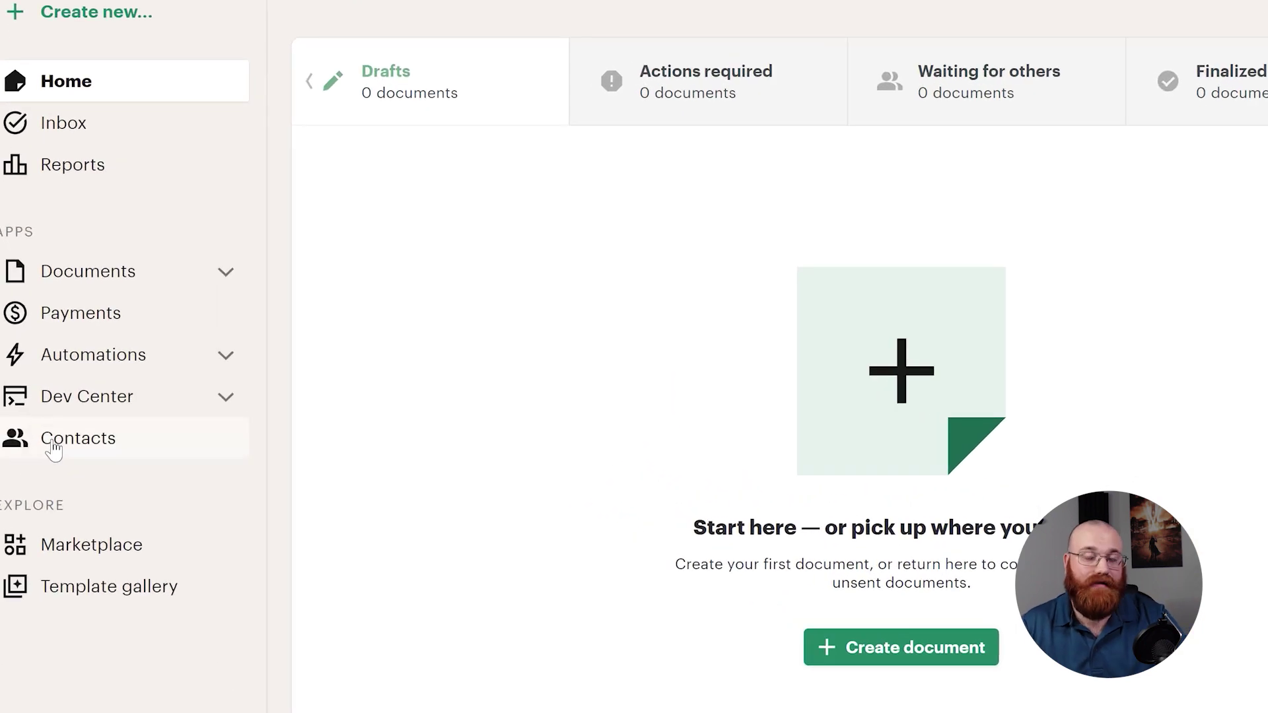
{"action": "left_click", "coordinate": [52, 445]}
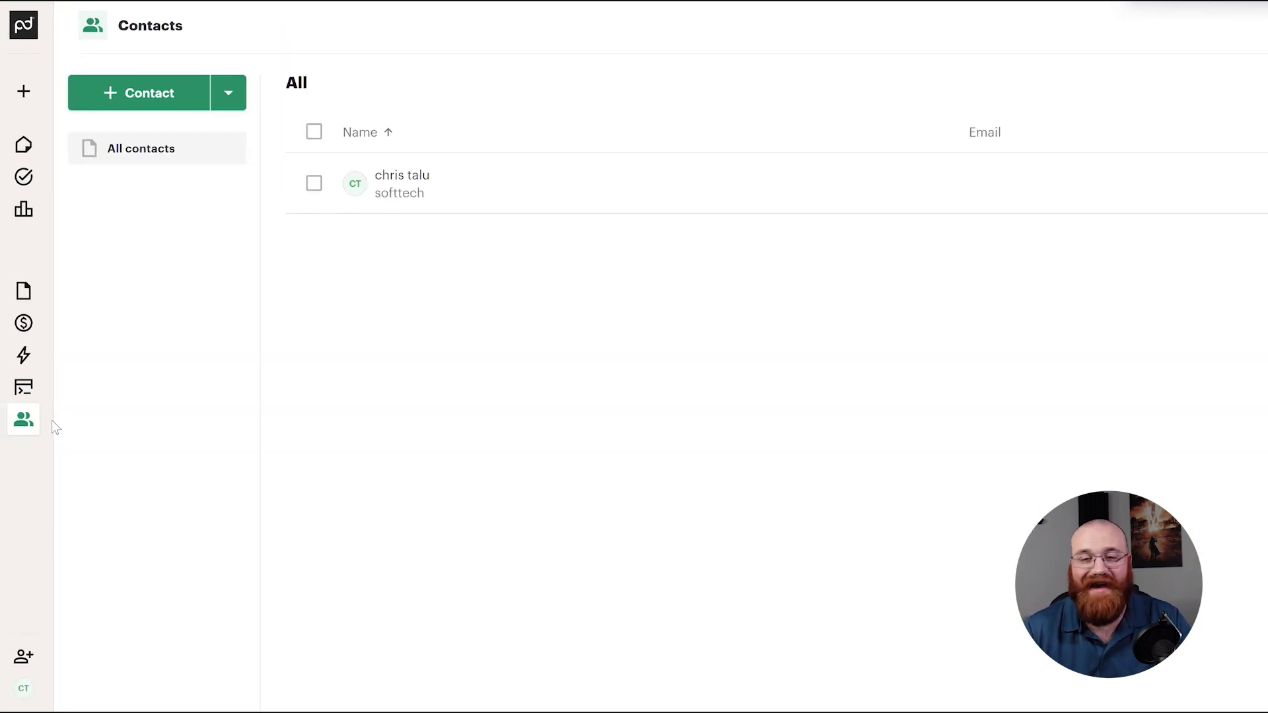
{"action": "left_click", "coordinate": [129, 95]}
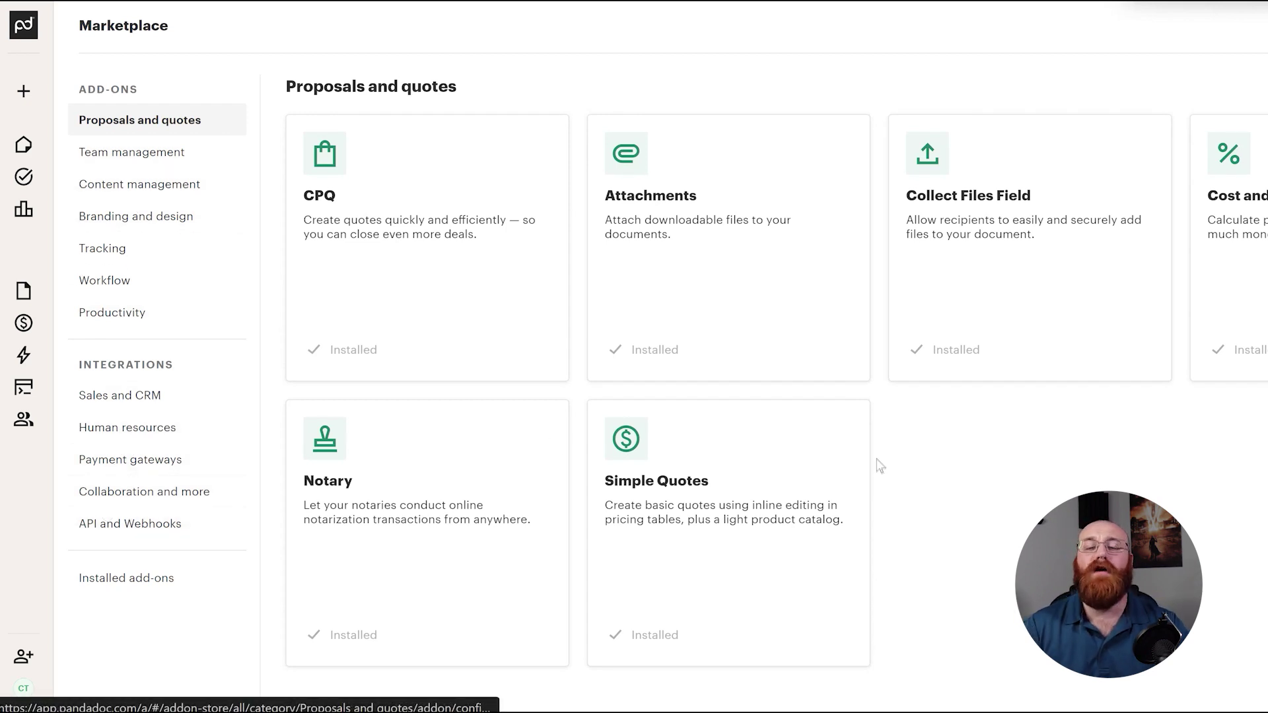
- Browse the Template gallery and preview the Invoice template
{"action": "scroll", "coordinate": [880, 466], "scroll_direction": "down", "scroll_amount": 10}
{"action": "scroll", "coordinate": [876, 466], "scroll_direction": "down", "scroll_amount": 5}
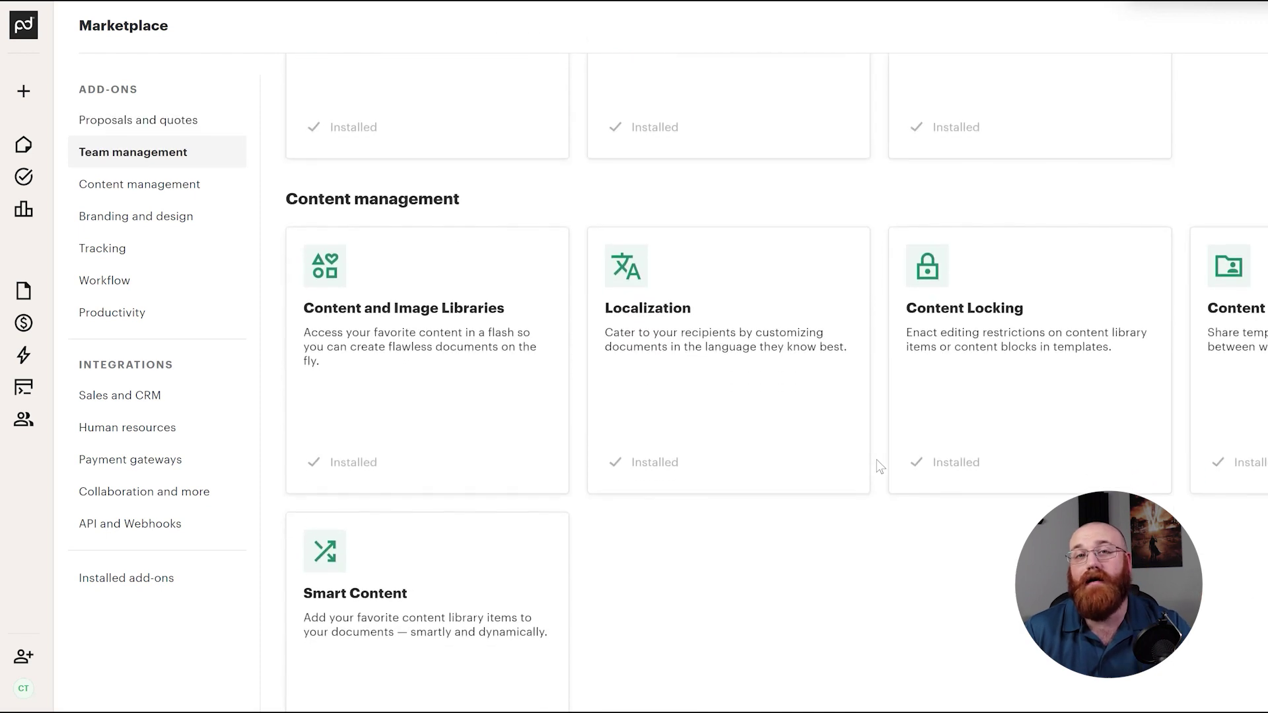
{"action": "scroll", "coordinate": [874, 467], "scroll_direction": "up", "scroll_amount": 10}
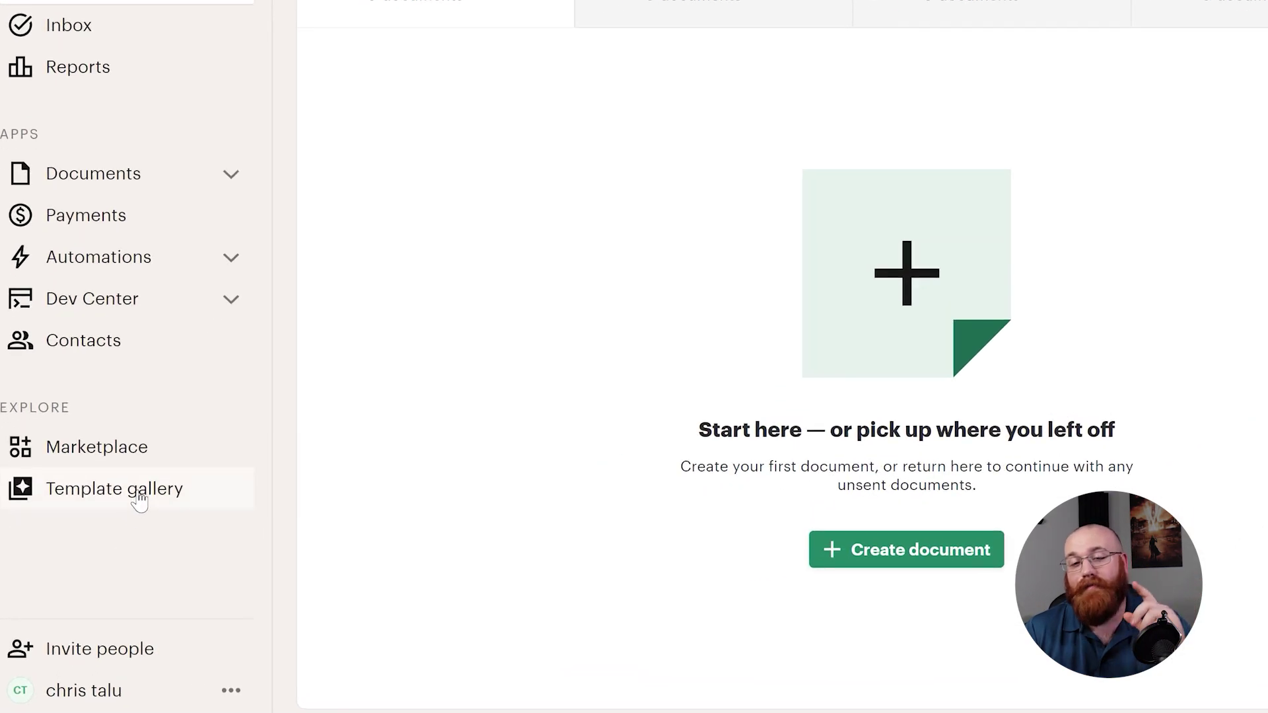
{"action": "left_click", "coordinate": [138, 496]}
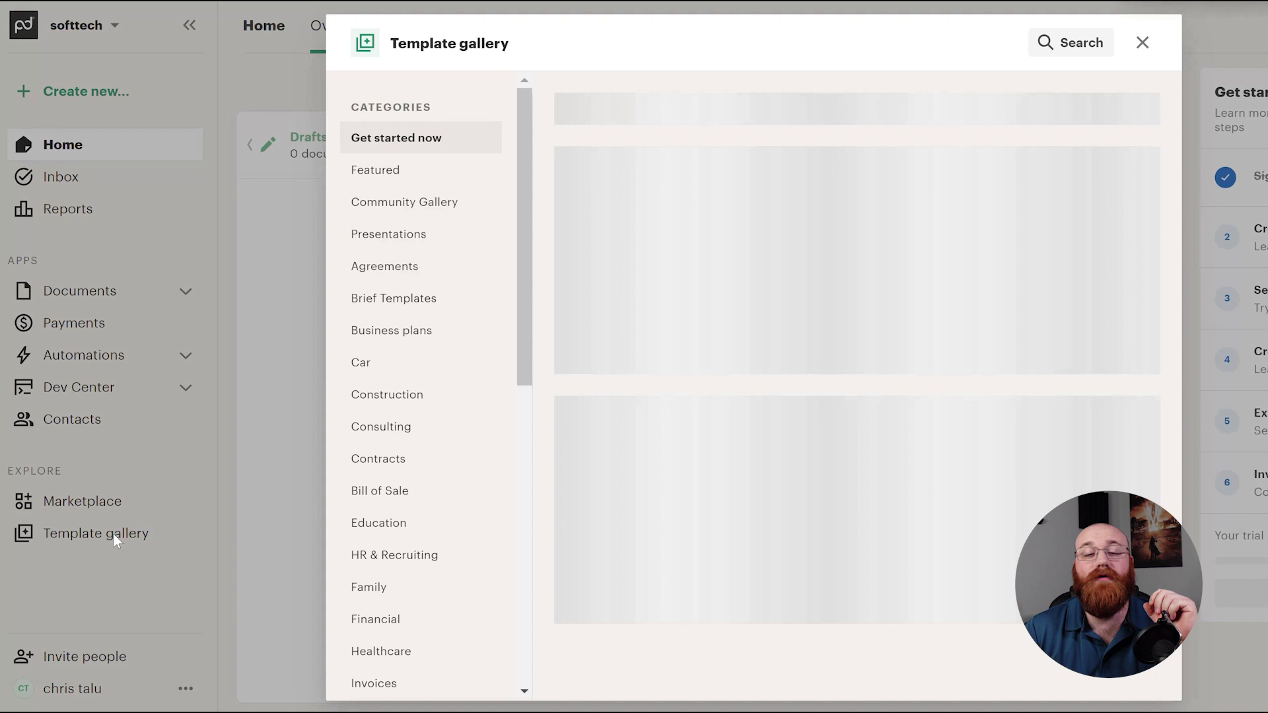
{"action": "scroll", "coordinate": [740, 457], "scroll_direction": "down", "scroll_amount": 10}
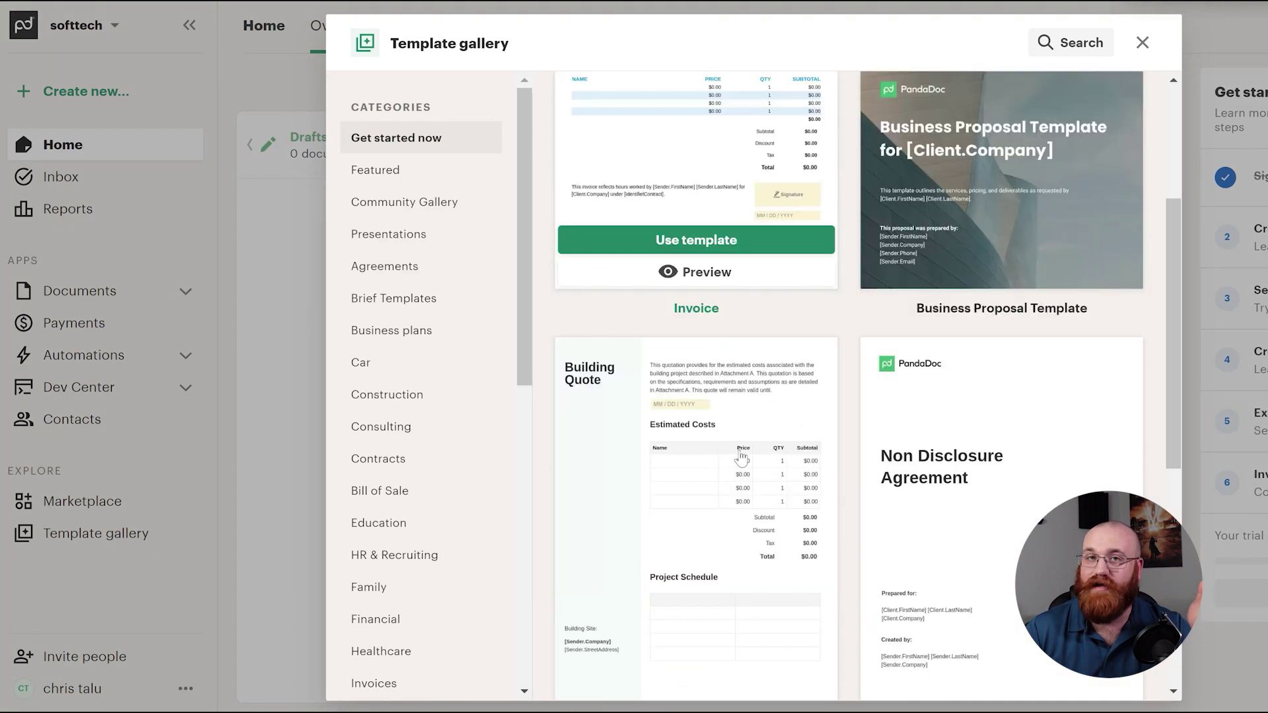
{"action": "scroll", "coordinate": [740, 458], "scroll_direction": "up", "scroll_amount": 10}
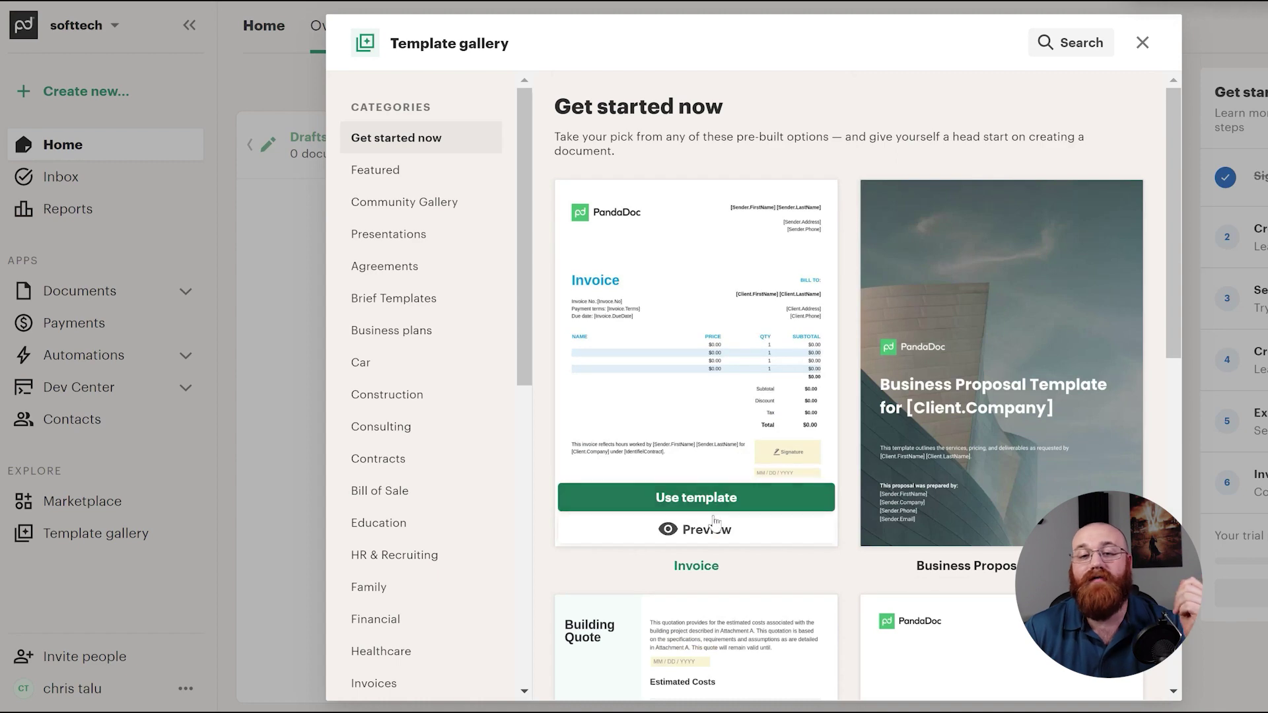
{"action": "left_click", "coordinate": [703, 528]}
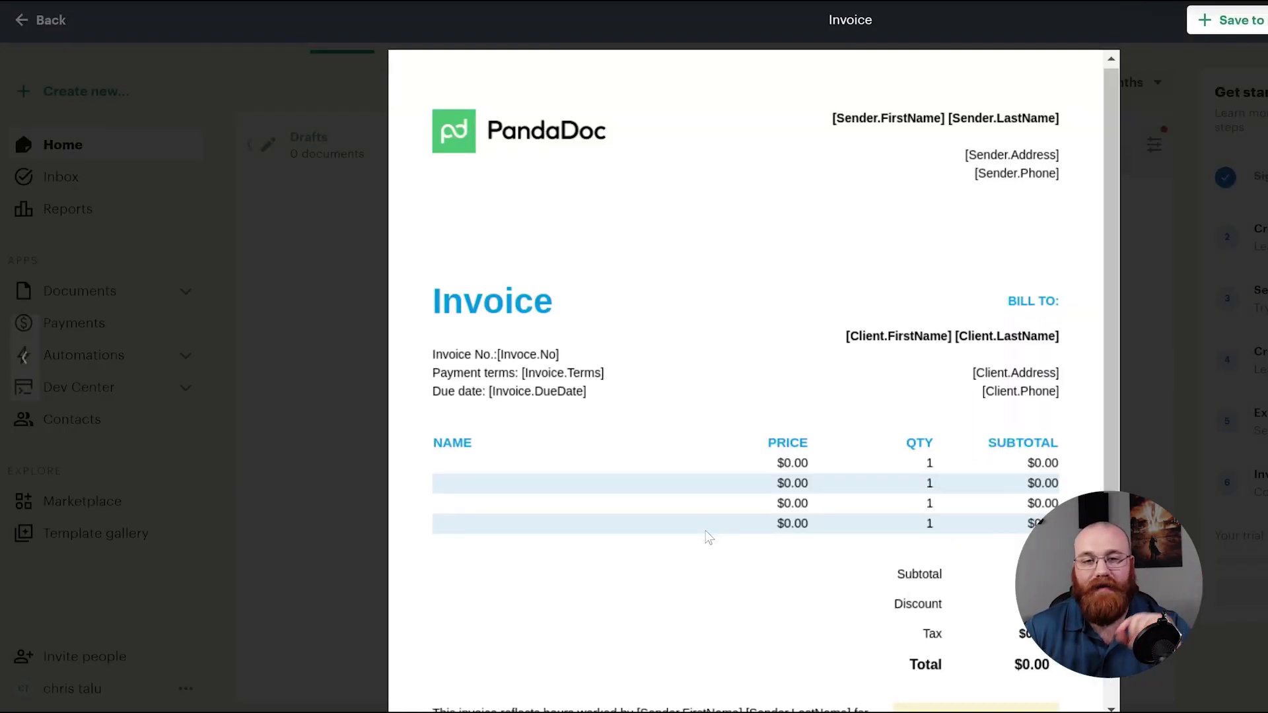
{"action": "scroll", "coordinate": [706, 535], "scroll_direction": "down", "scroll_amount": 3}
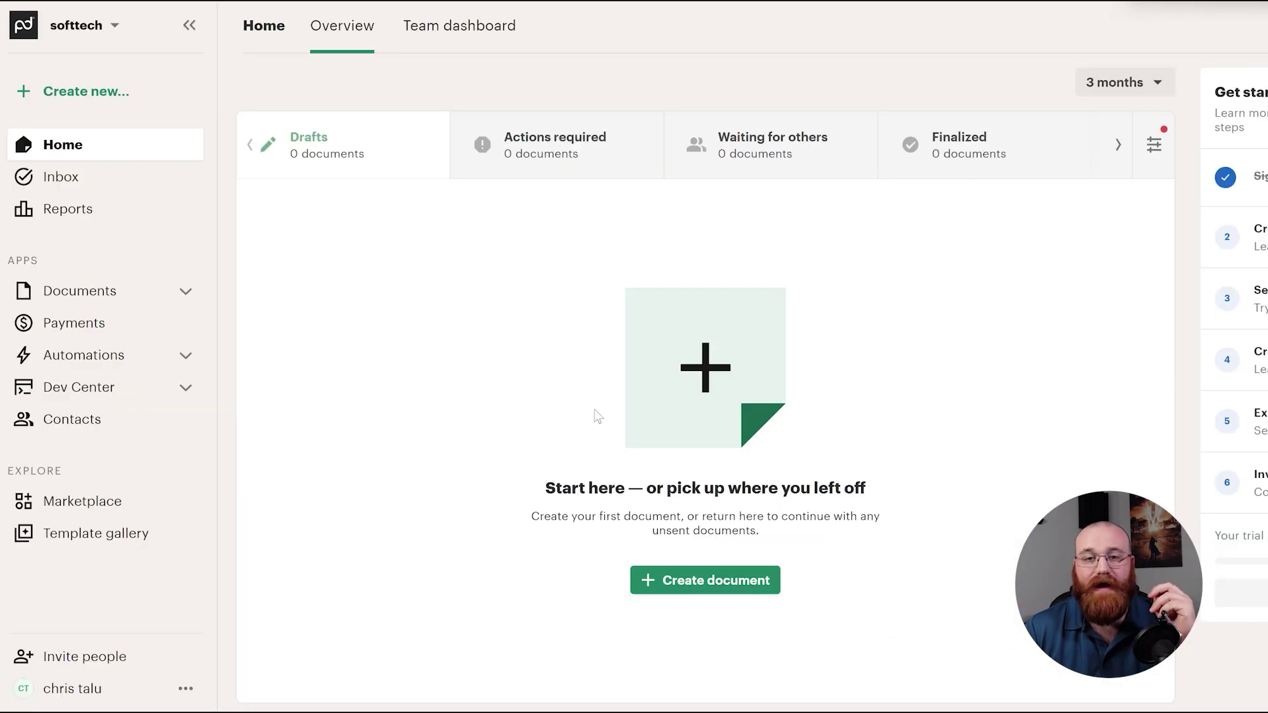
- Check the Team tab's status counts and the dashboard tab settings without changes, then open Marketplace
{"action": "left_click", "coordinate": [493, 39]}
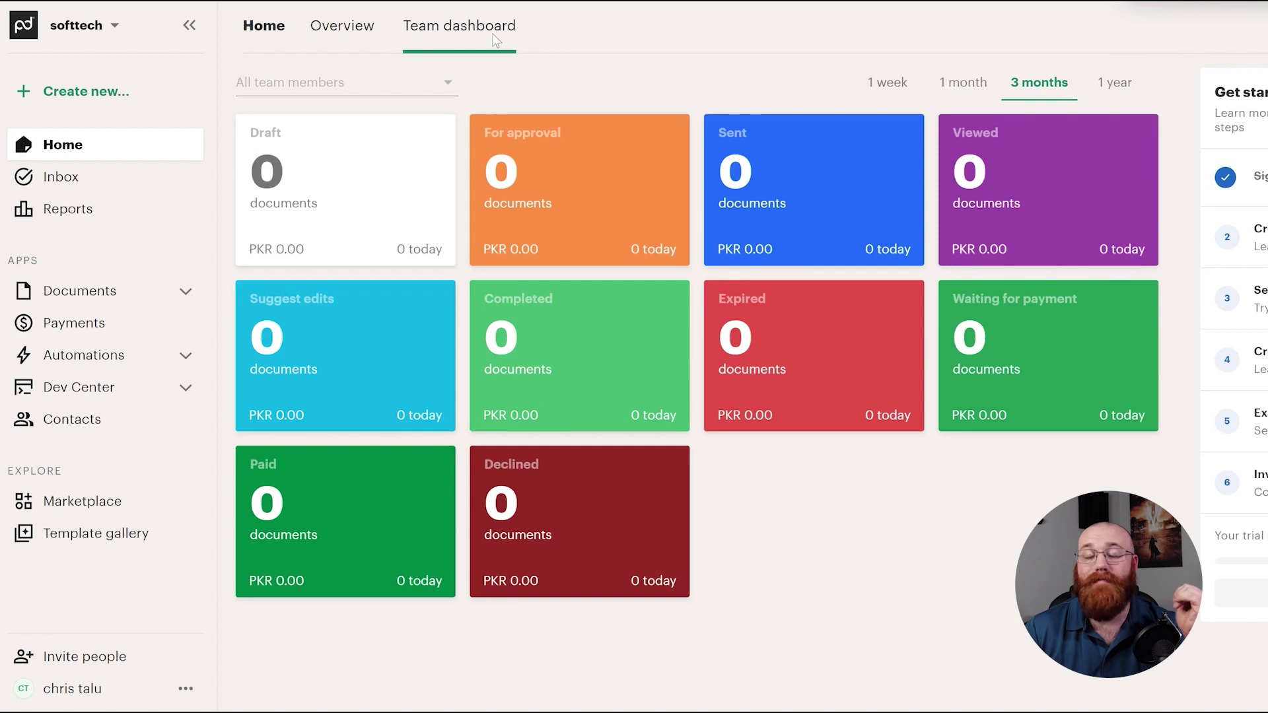
{"action": "left_click", "coordinate": [362, 22]}
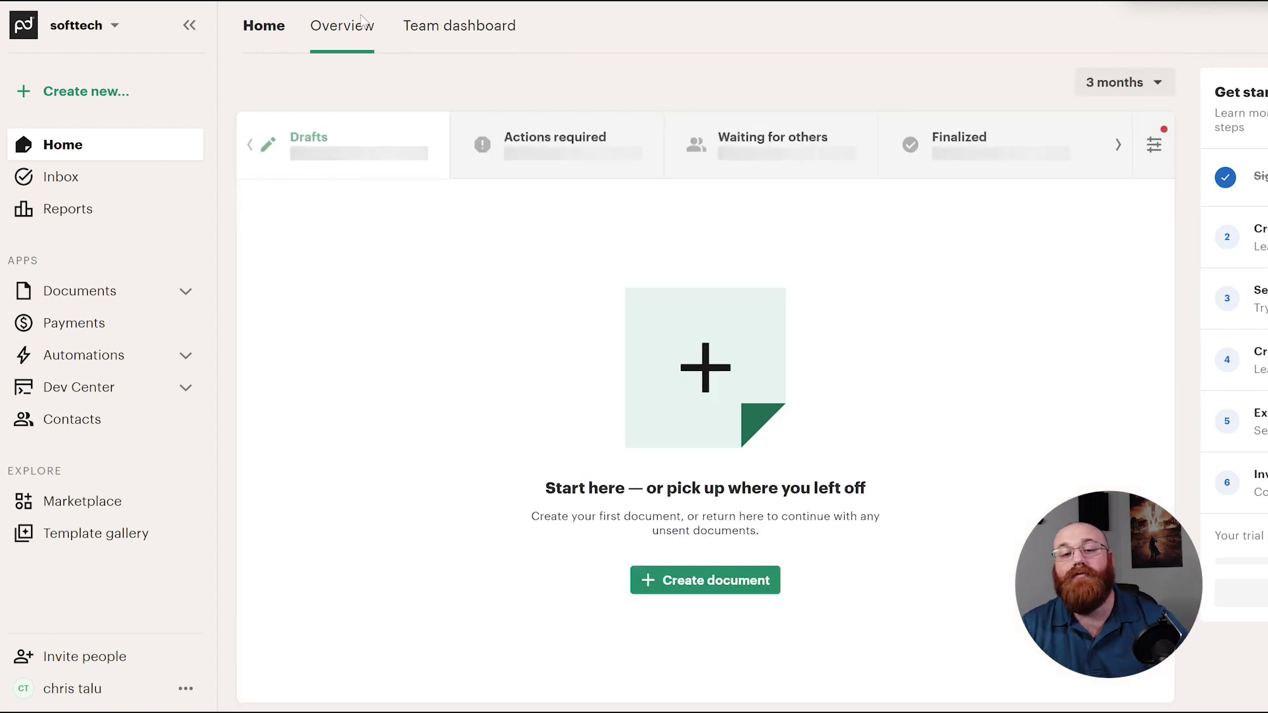
{"action": "left_click", "coordinate": [1152, 161]}
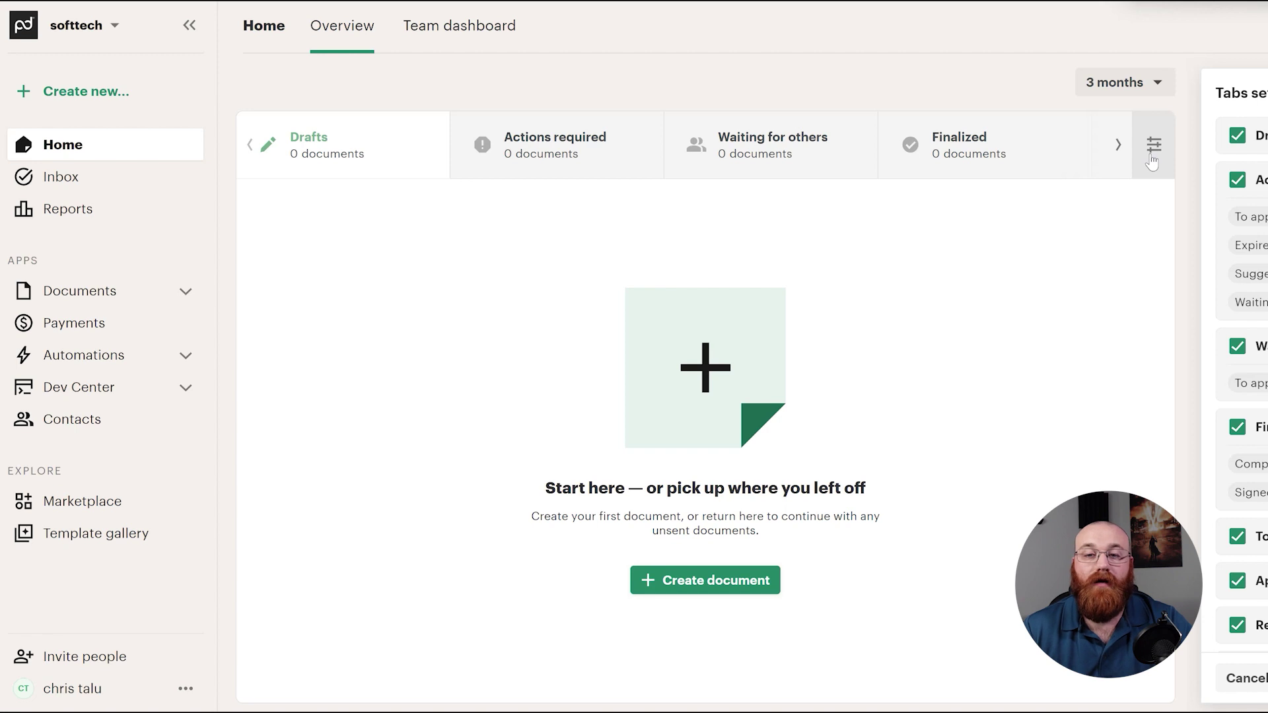
{"action": "left_click", "coordinate": [1152, 160]}
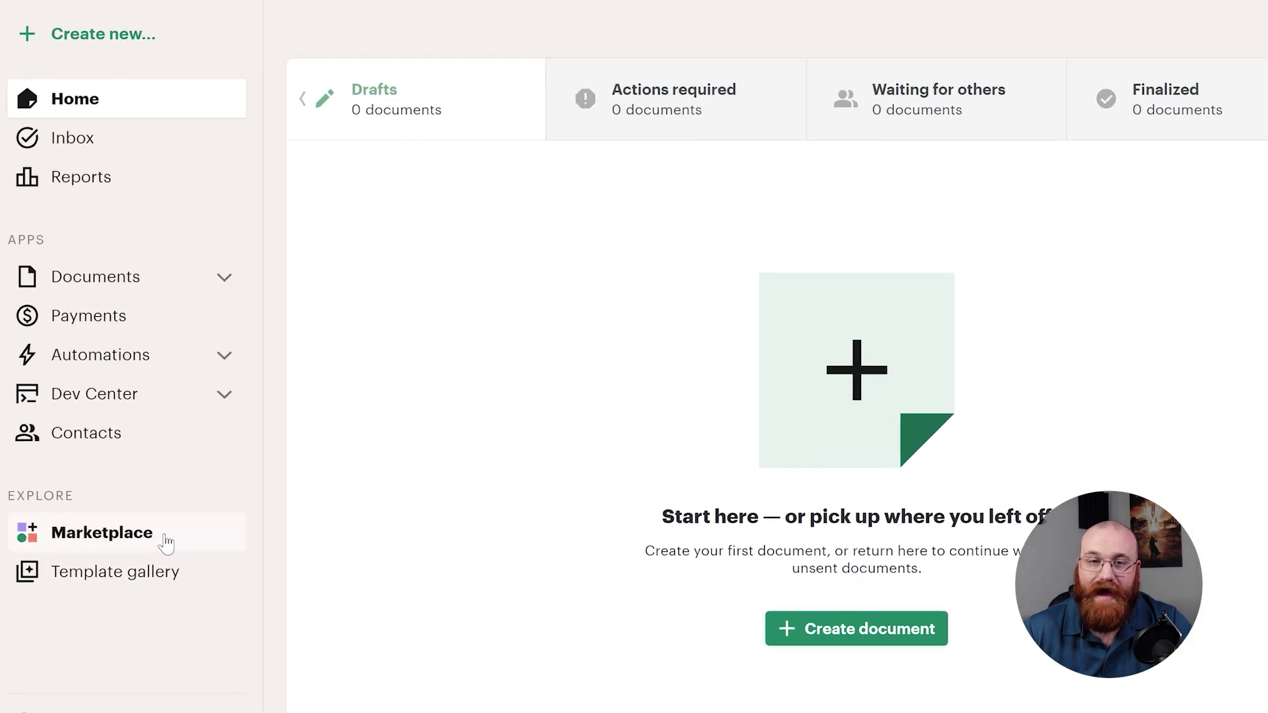
{"action": "left_click", "coordinate": [135, 507]}
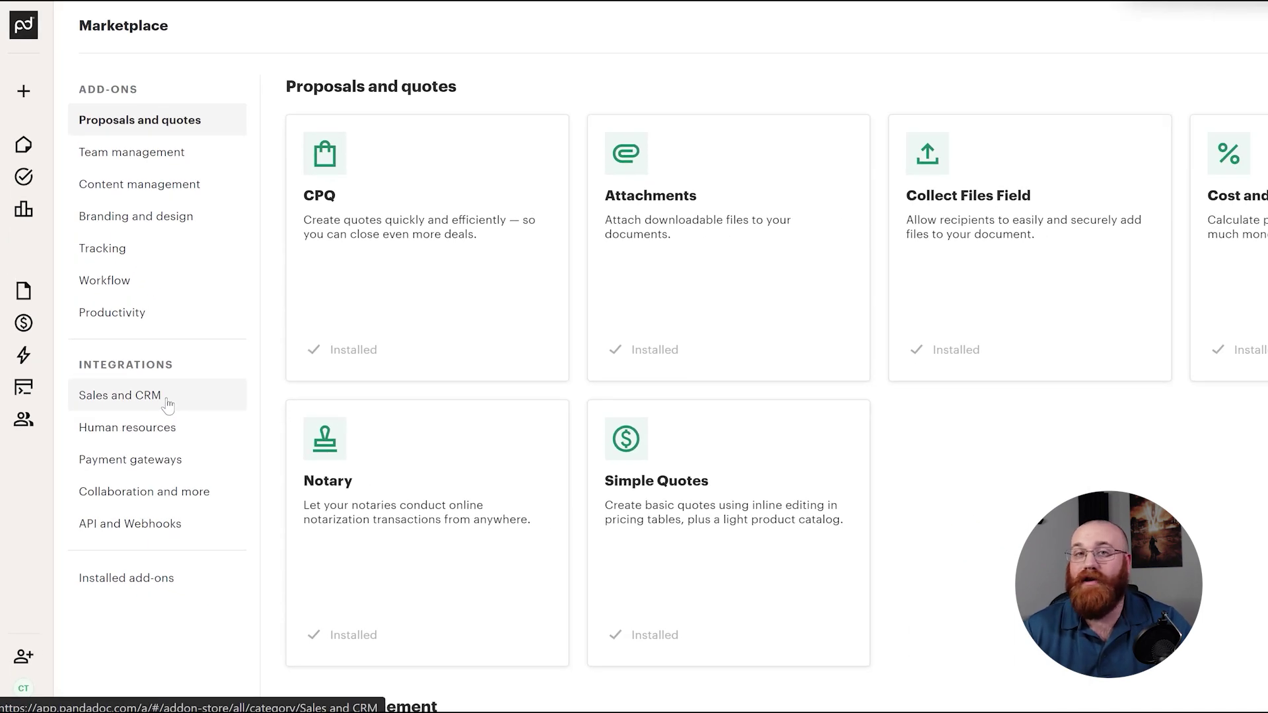
- Filter the Marketplace to Sales and CRM and open the monday.com integration card
{"action": "left_click", "coordinate": [167, 400]}
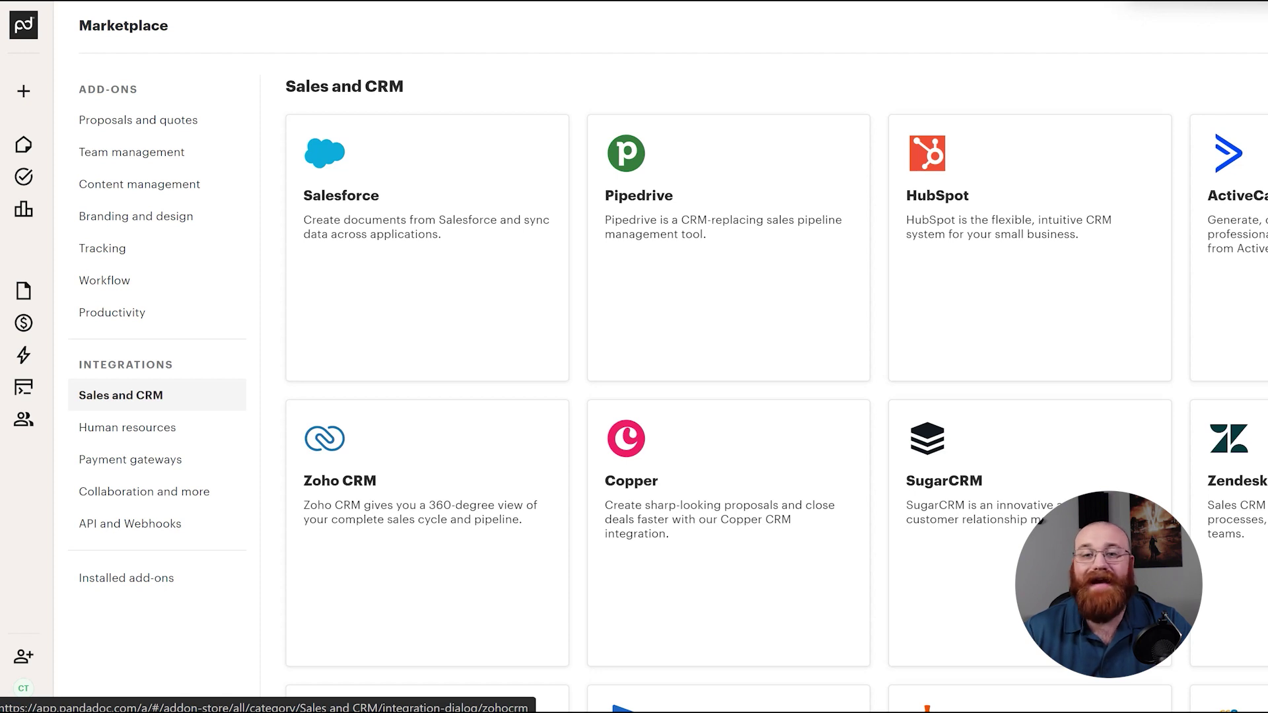
{"action": "scroll", "coordinate": [1148, 223], "scroll_direction": "down", "scroll_amount": 1}
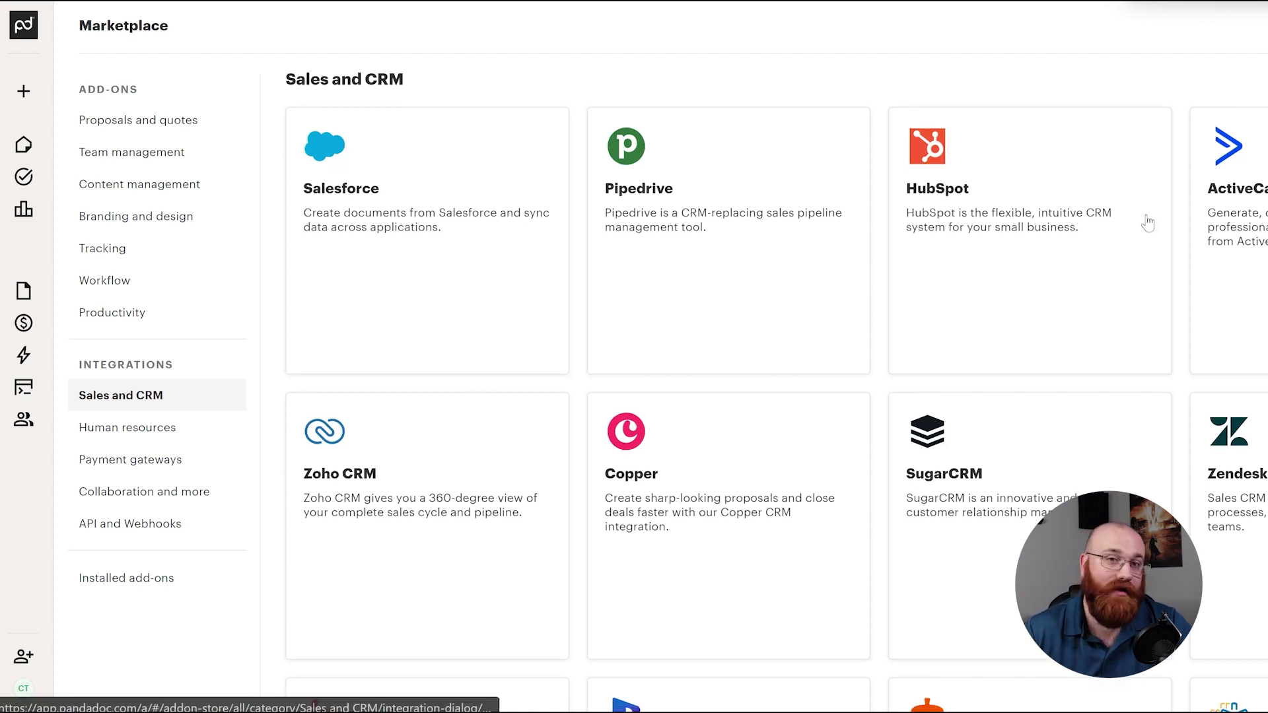
{"action": "scroll", "coordinate": [1147, 223], "scroll_direction": "down", "scroll_amount": 5}
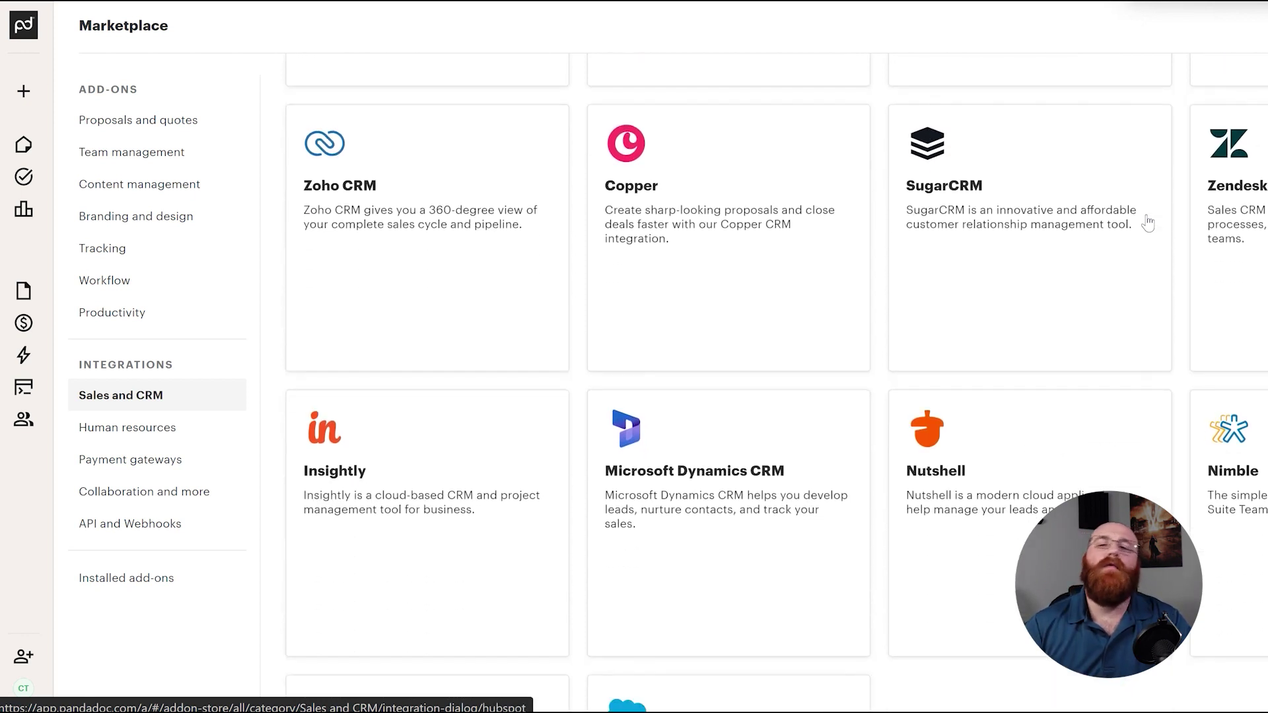
{"action": "scroll", "coordinate": [1147, 223], "scroll_direction": "down", "scroll_amount": 5}
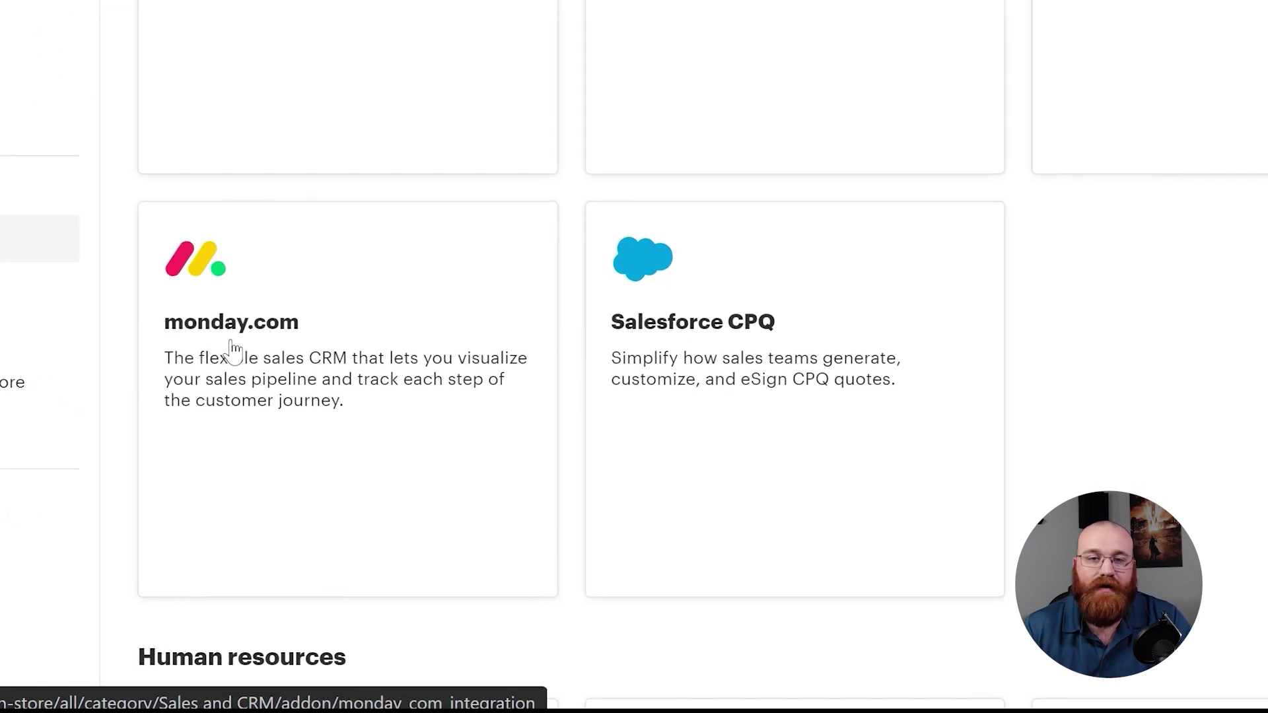
{"action": "left_click", "coordinate": [234, 350]}
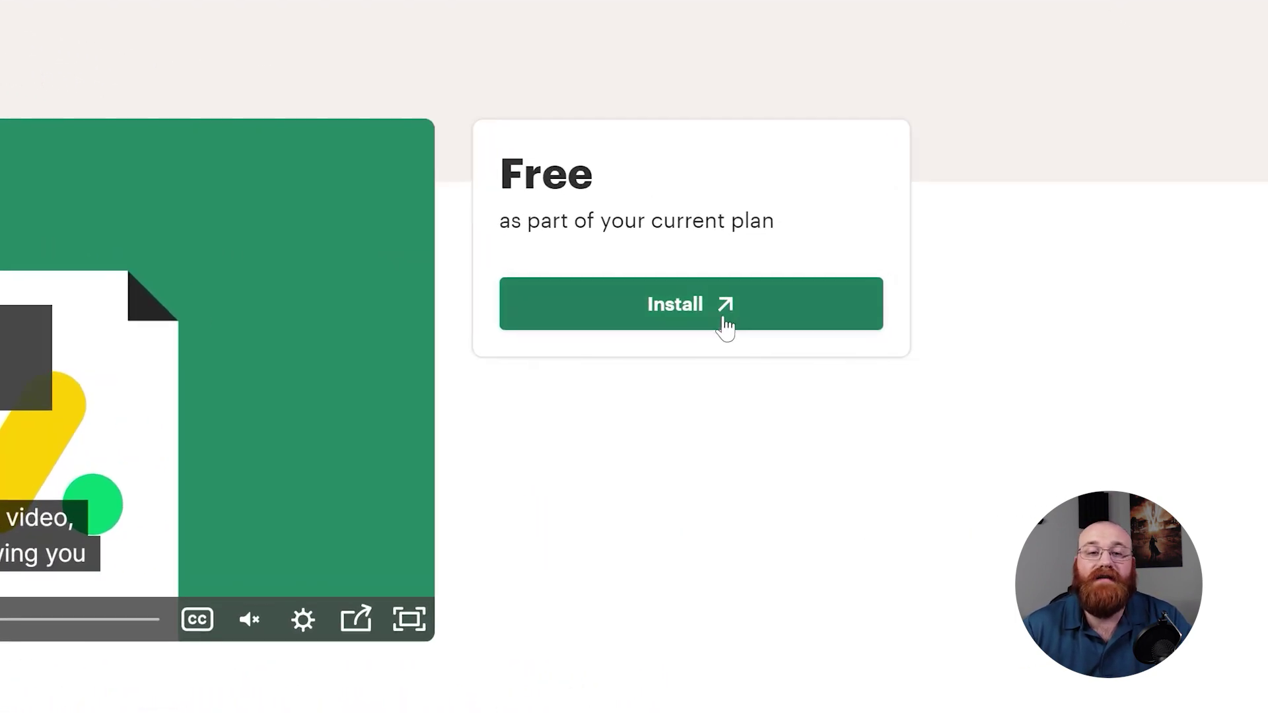
- Install the free monday.com integration from its Marketplace listing
{"action": "left_click", "coordinate": [1068, 328]}
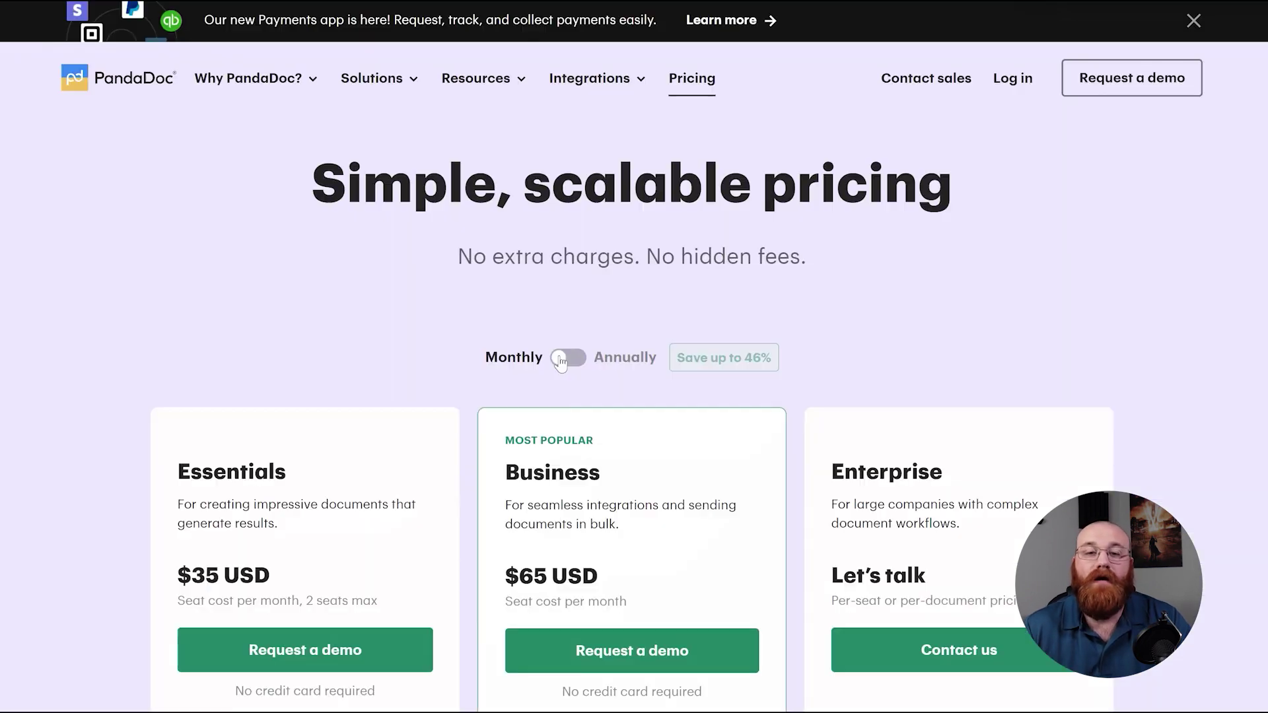
- Scroll down to the Essentials ($35 USD), Business ($65 USD) and Enterprise plan cards
{"action": "scroll", "coordinate": [559, 363], "scroll_direction": "down", "scroll_amount": 5}
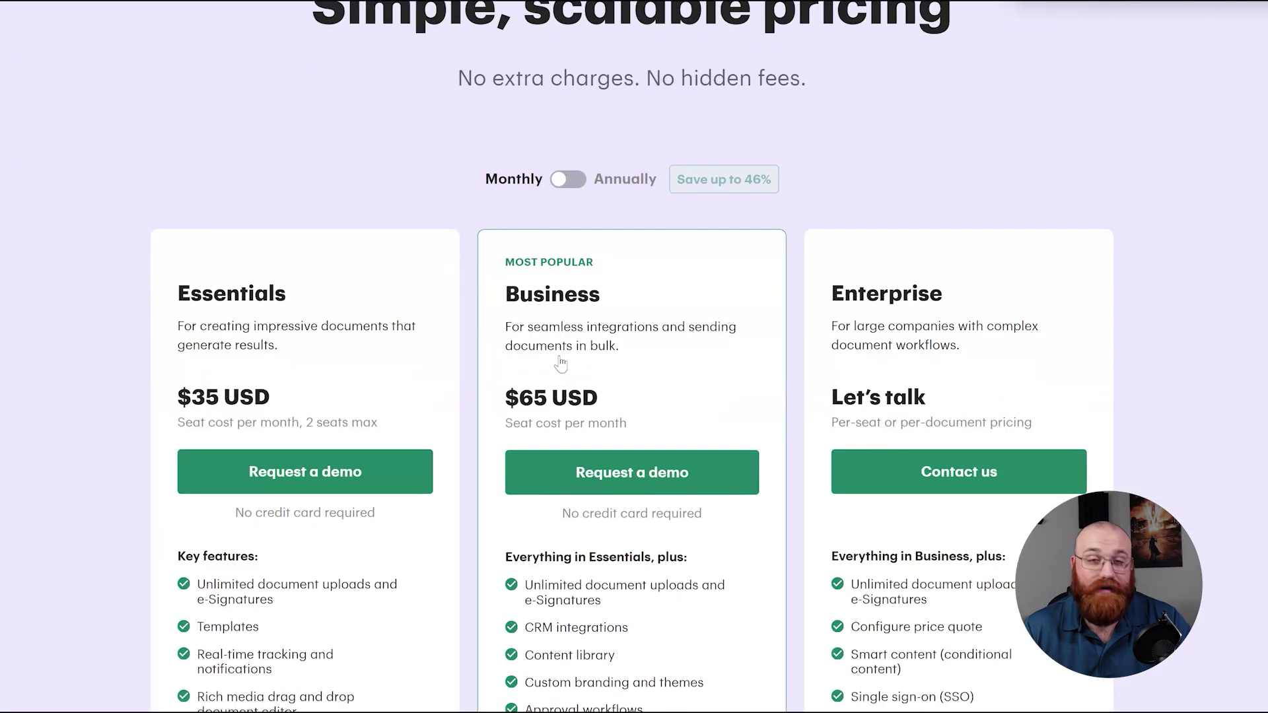
{"action": "scroll", "coordinate": [560, 363], "scroll_direction": "down", "scroll_amount": 1}
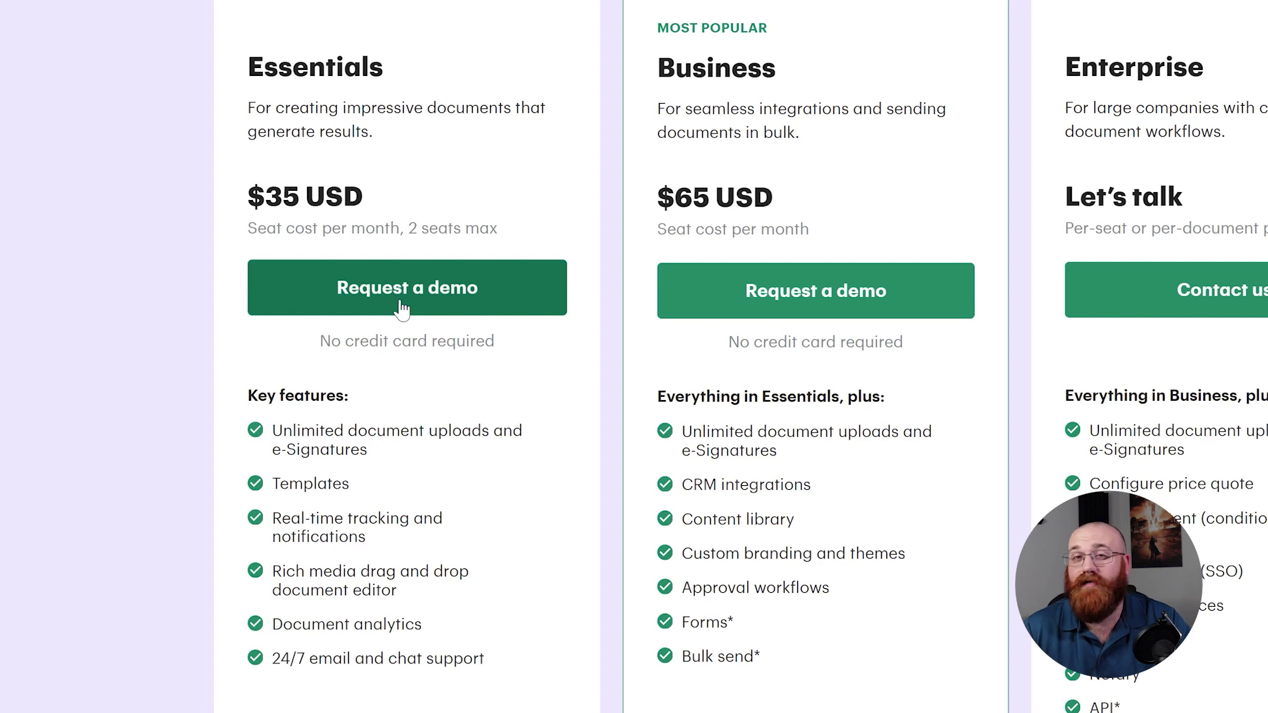
{"action": "scroll", "coordinate": [401, 307], "scroll_direction": "down", "scroll_amount": 2}
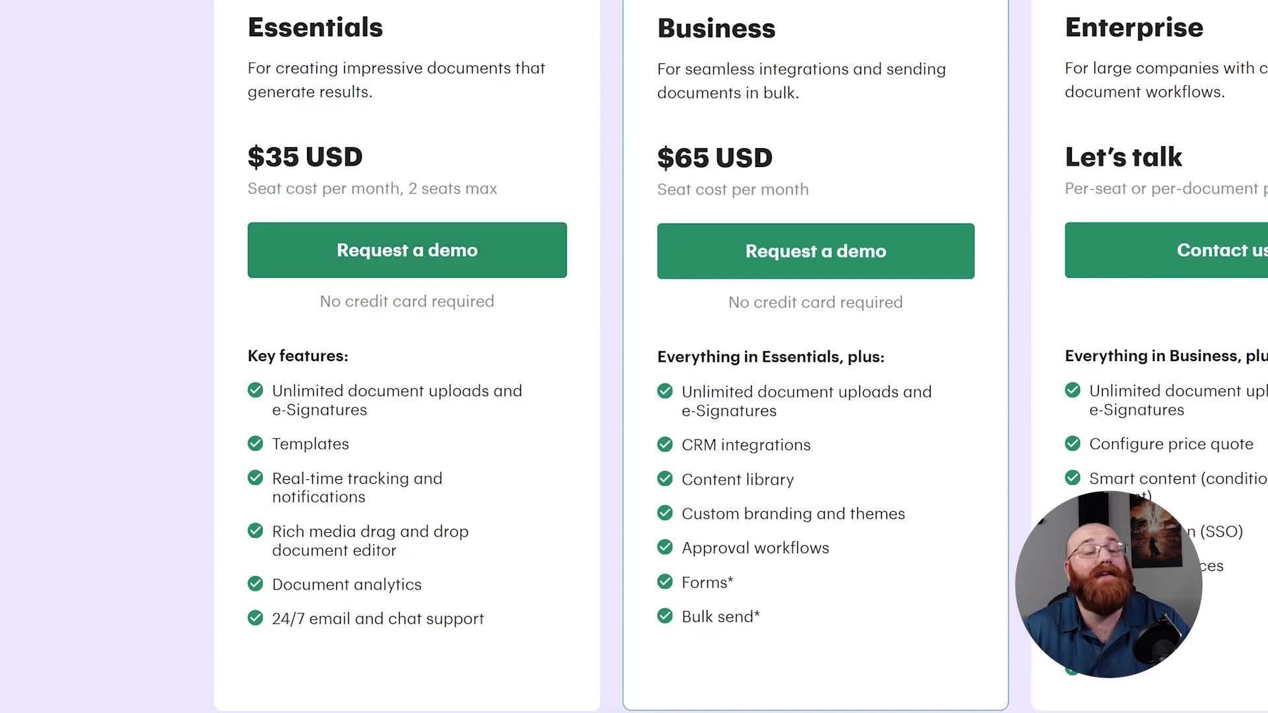
{"action": "scroll", "coordinate": [402, 307], "scroll_direction": "down", "scroll_amount": 1}
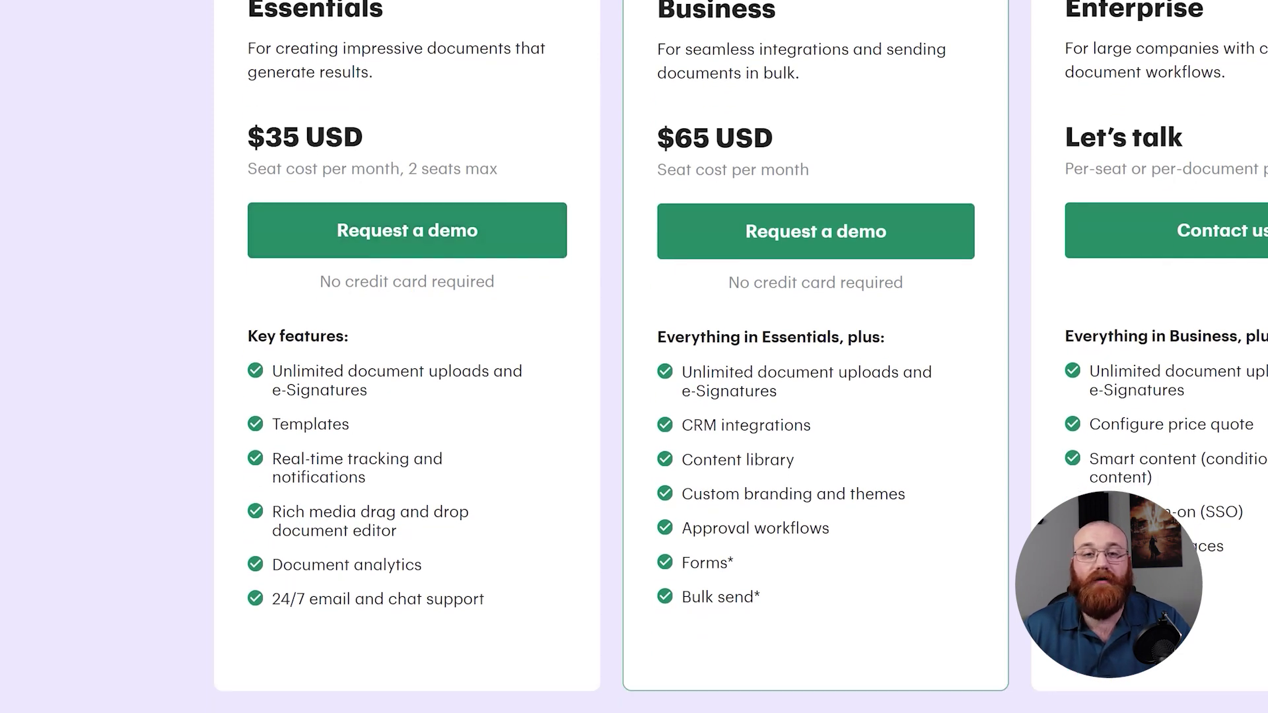